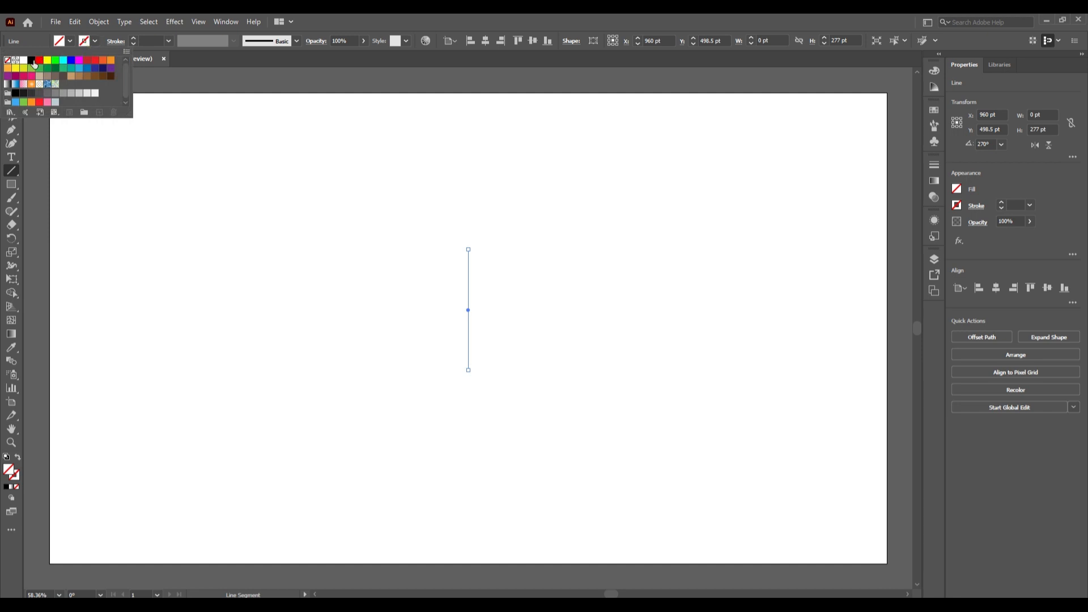
Give the vertical line a black stroke with a weight of 3 pt.
click(31, 60)
key(Escape)
click(10, 76)
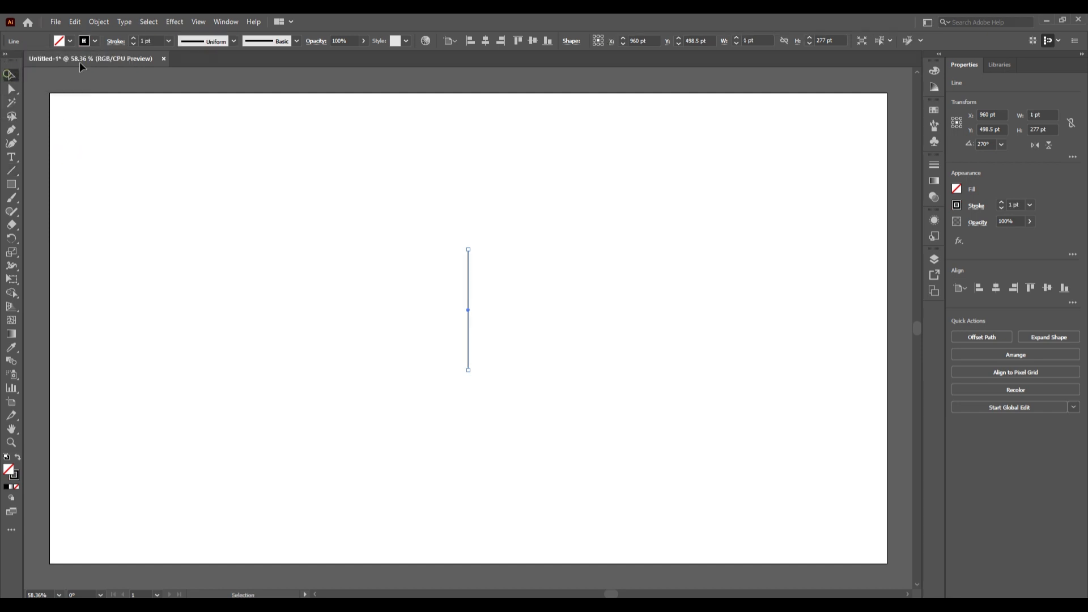
click(134, 38)
Start a Transform effect on the line with the bottom-centre reference point and 10 copies.
click(175, 22)
mouse_move(227, 110)
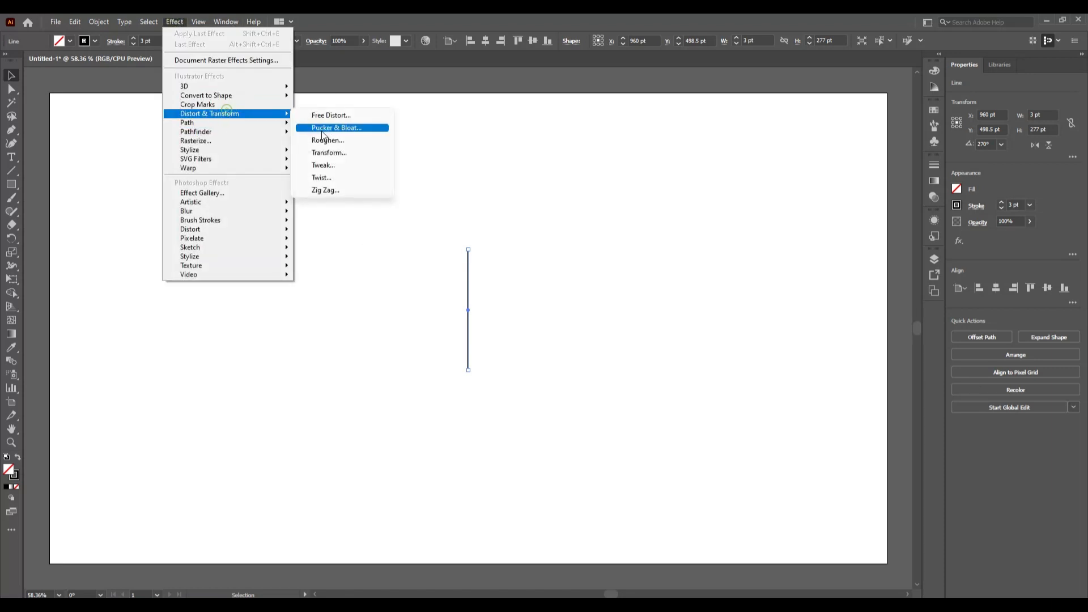
click(355, 150)
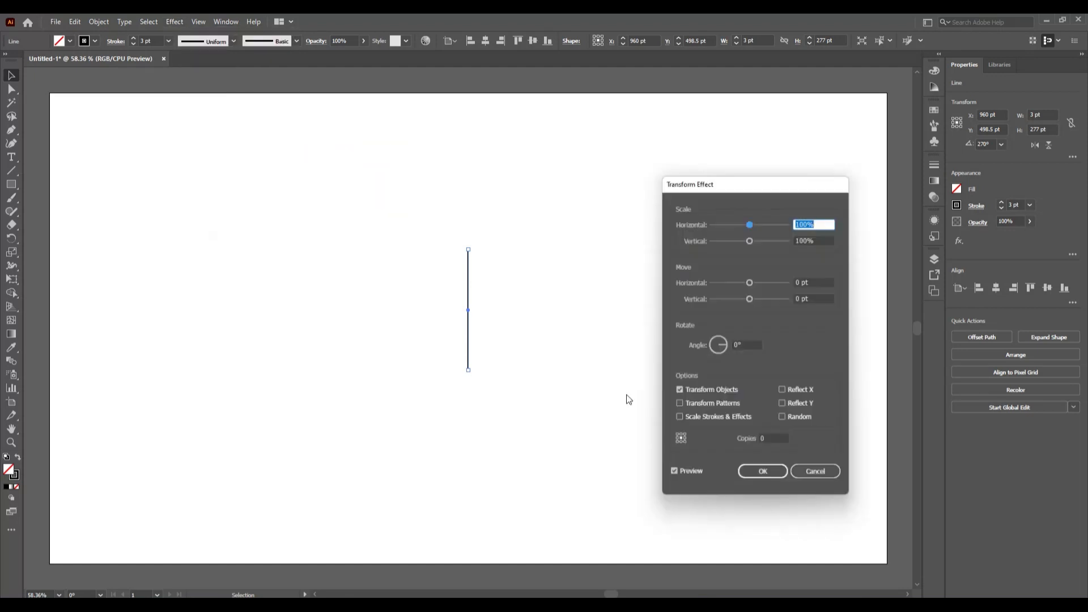
click(770, 444)
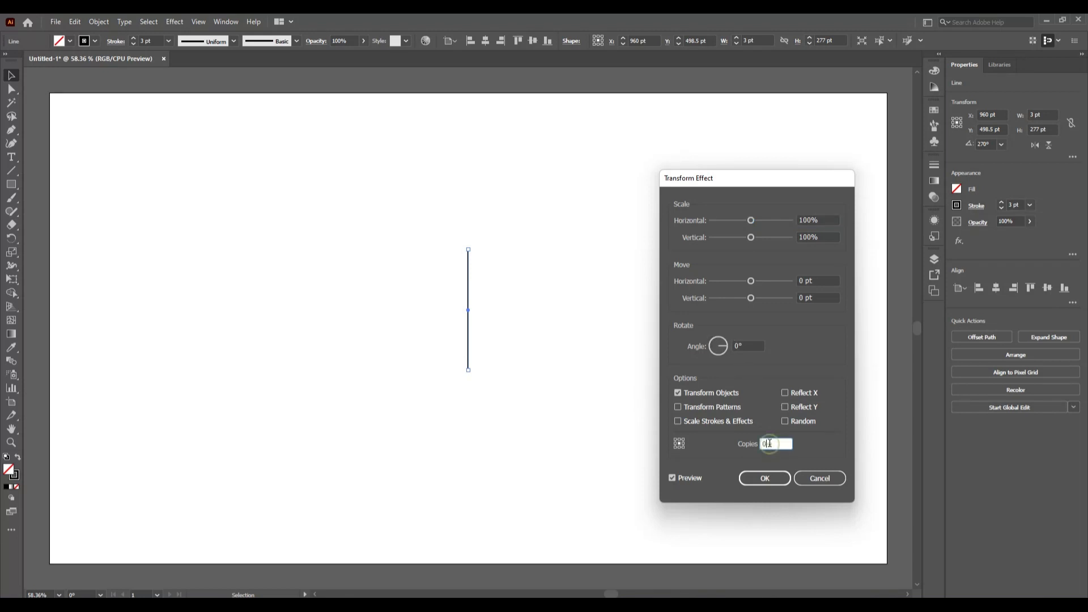
click(679, 447)
key(Up)
key(Up)
text(10)
Set the Transform effect's rotation angle to 6° to fan out the copies.
click(740, 345)
key(Up)
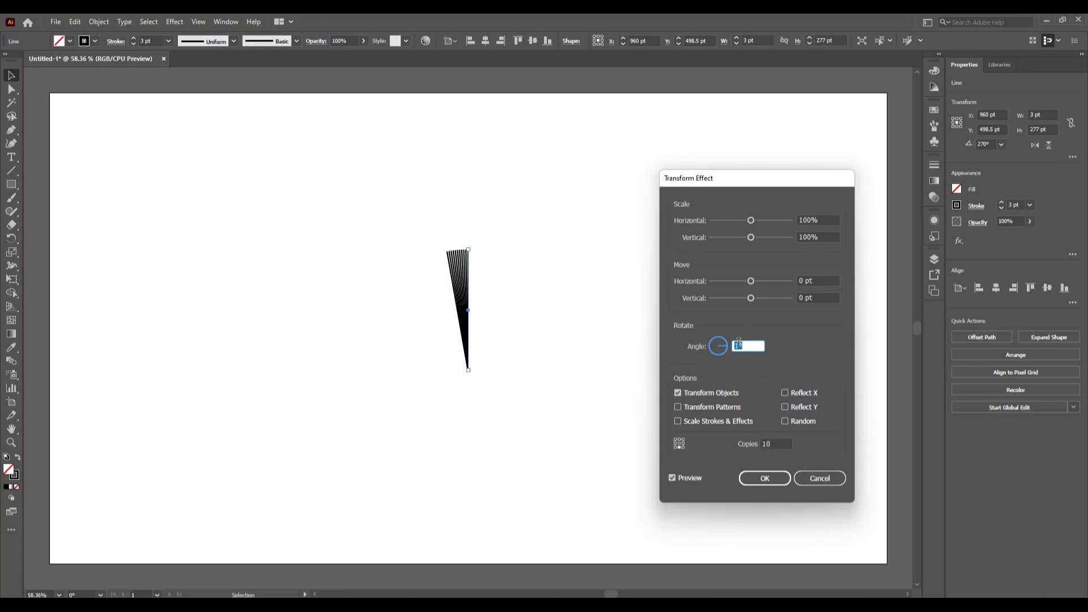
key(Up)
key(Up)
key(Up)
key(Up)
key(Up)
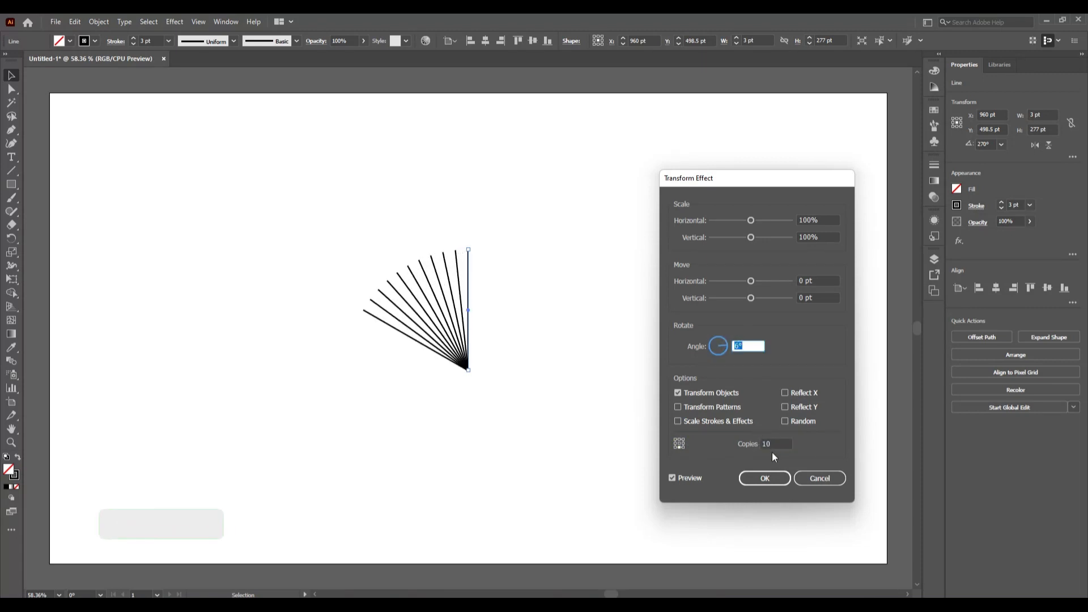
Raise the number of copies to 62 to complete the full circle of rays.
click(774, 444)
key(Up)
key(Up)
key(Up)
key(Up)
key(Up)
key(Up)
key(Up)
key(Up)
key(Up)
key(Up)
key(Up)
key(Up)
key(Up)
key(Up)
key(Up)
key(Up)
key(Up)
key(Up)
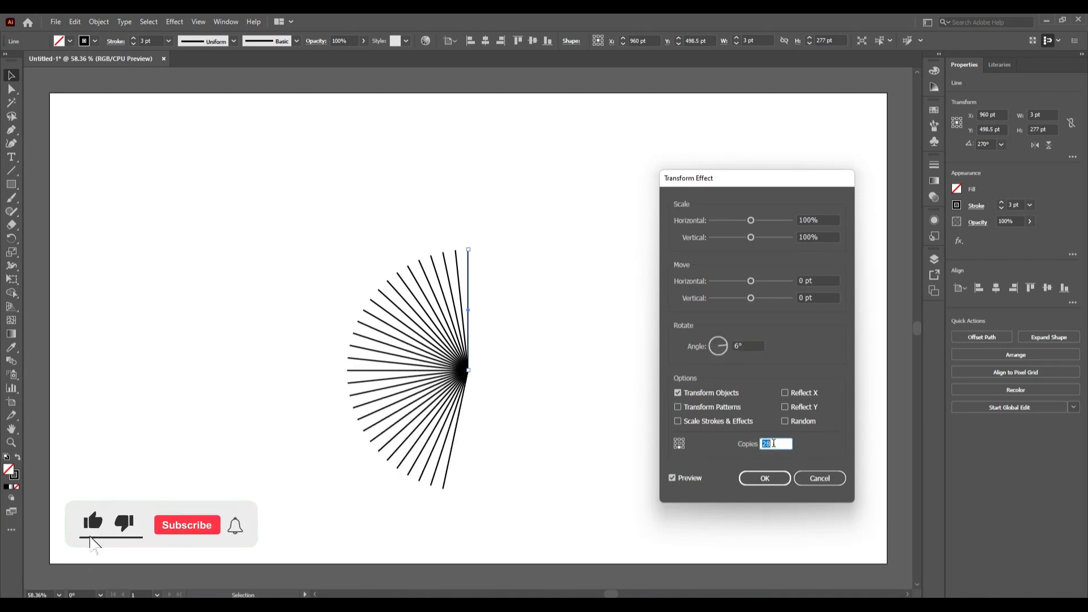
key(Up)
key(Up)
key(Up)
key(Up)
key(Up)
key(Up)
key(Up)
key(Up)
key(Up)
key(Up)
key(Up)
key(Up)
key(Up)
key(Up)
key(Up)
key(Up)
key(Up)
key(Up)
key(Up)
key(Up)
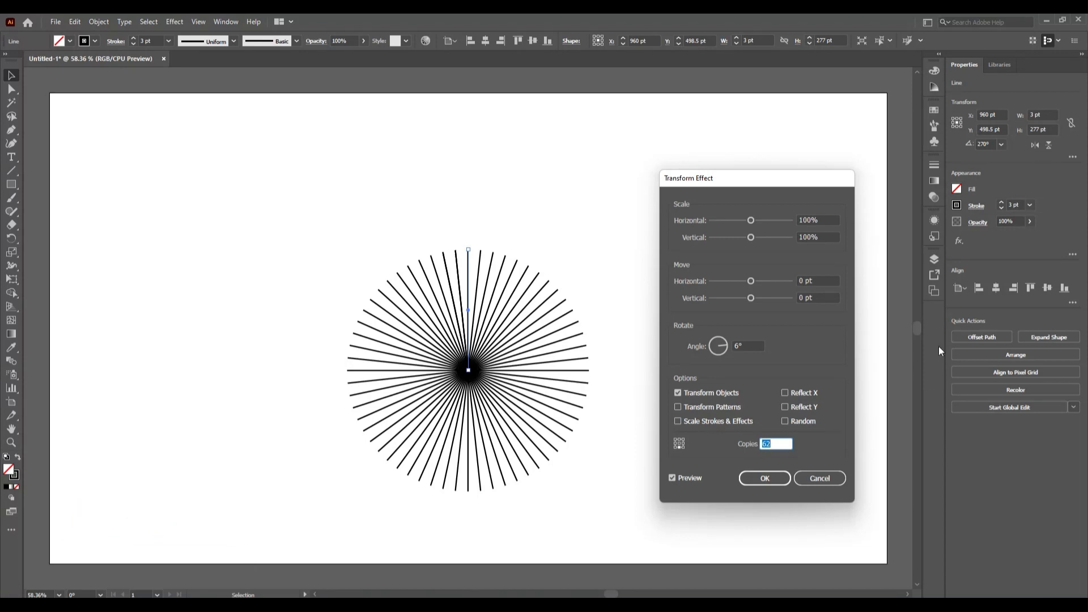
Try different rotation angles between 5° and 15° for the rays, ending at 8°.
double_click(739, 346)
key(Down)
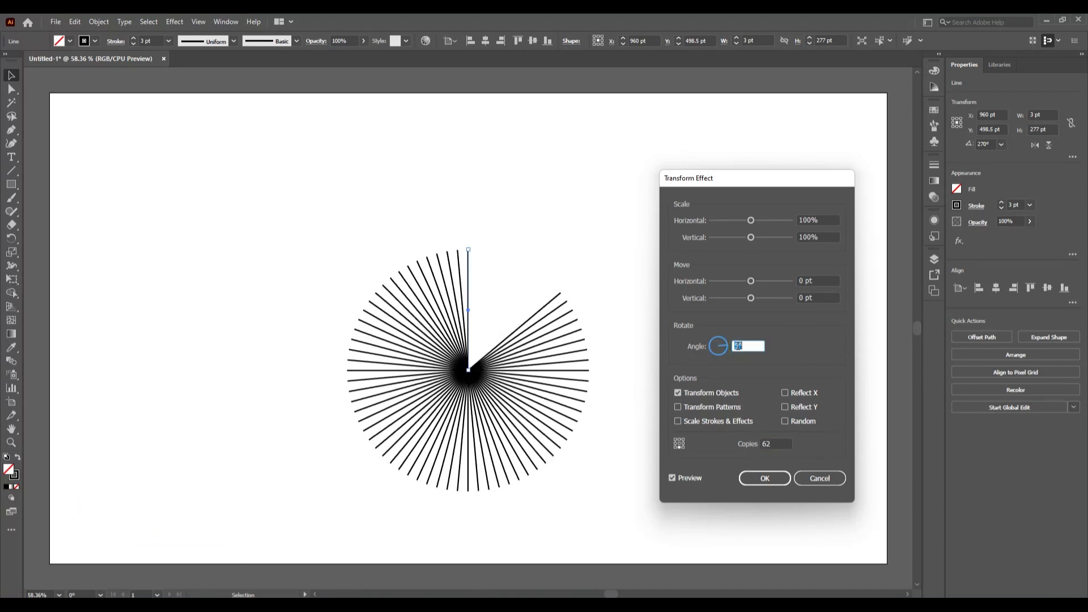
key(Up)
key(Up)
key(Up)
key(Up)
key(Up)
key(Up)
key(Up)
key(Up)
key(Up)
key(Up)
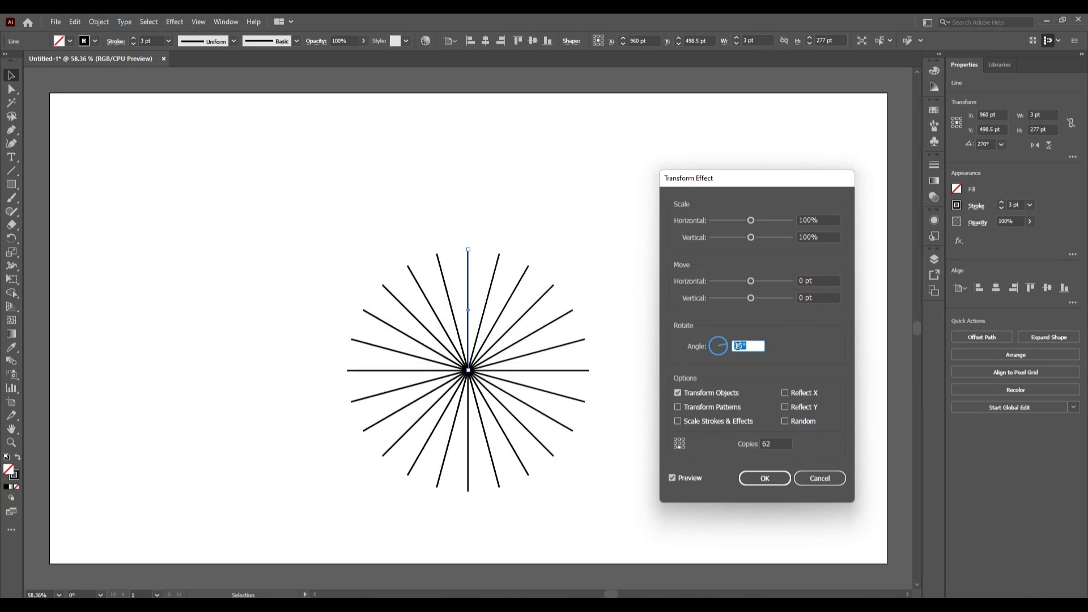
key(Down)
key(Down)
key(Down)
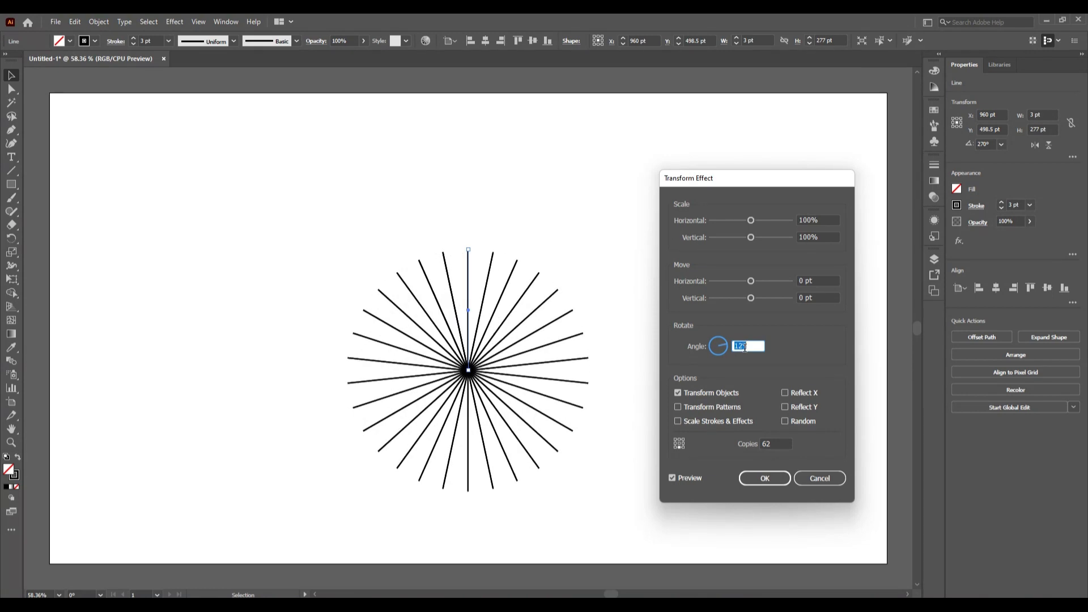
key(Down)
key(Down)
key(Down)
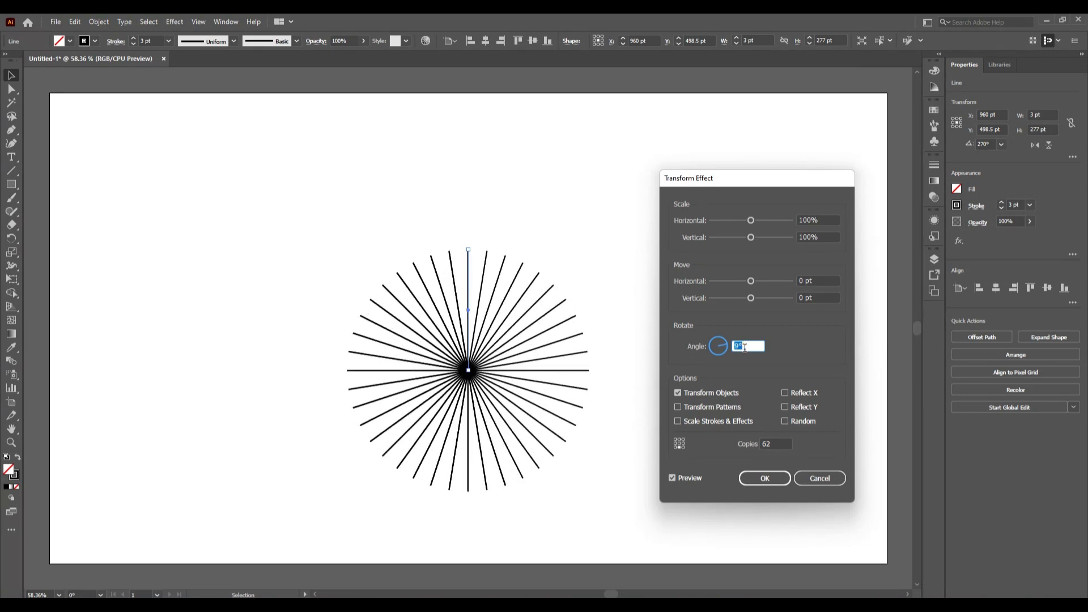
key(Down)
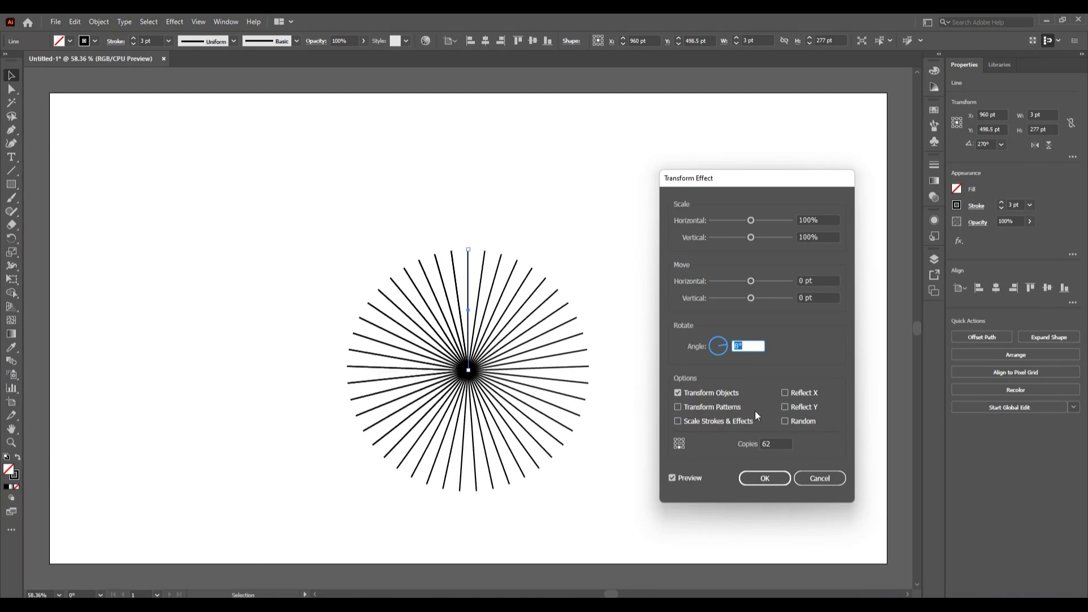
Try different numbers of copies for the 8° rotation, ending at 44.
click(782, 443)
key(Up)
key(Up)
key(Up)
key(Down)
key(Down)
key(Down)
key(Down)
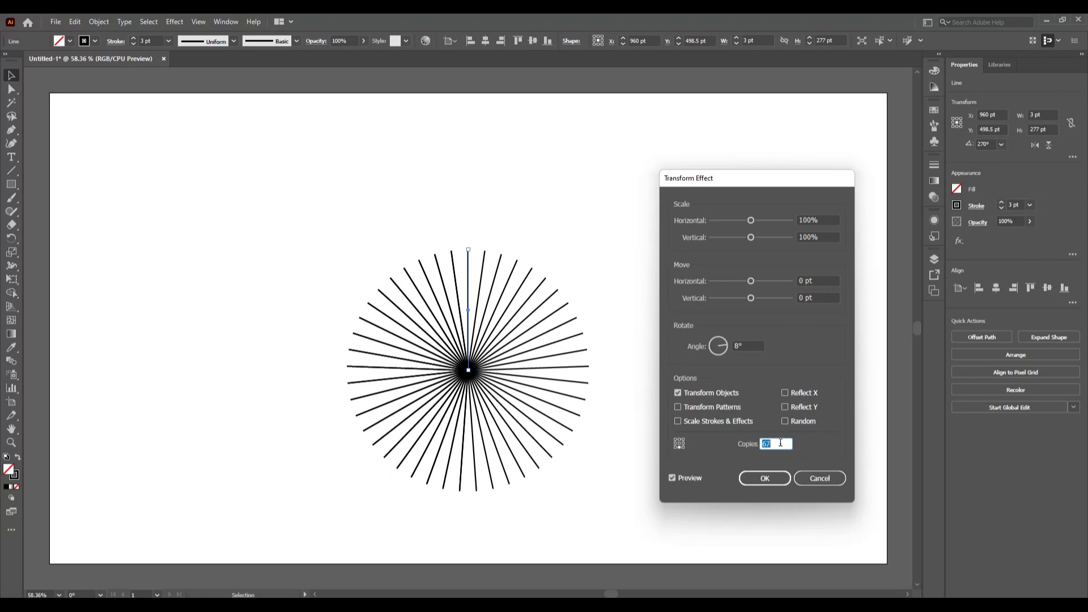
key(Down)
key(Down)
key(Down)
key(Down)
key(Down)
key(Down)
key(Down)
key(Down)
key(Down)
key(Down)
key(Down)
key(Down)
key(Down)
key(Down)
key(Down)
key(Down)
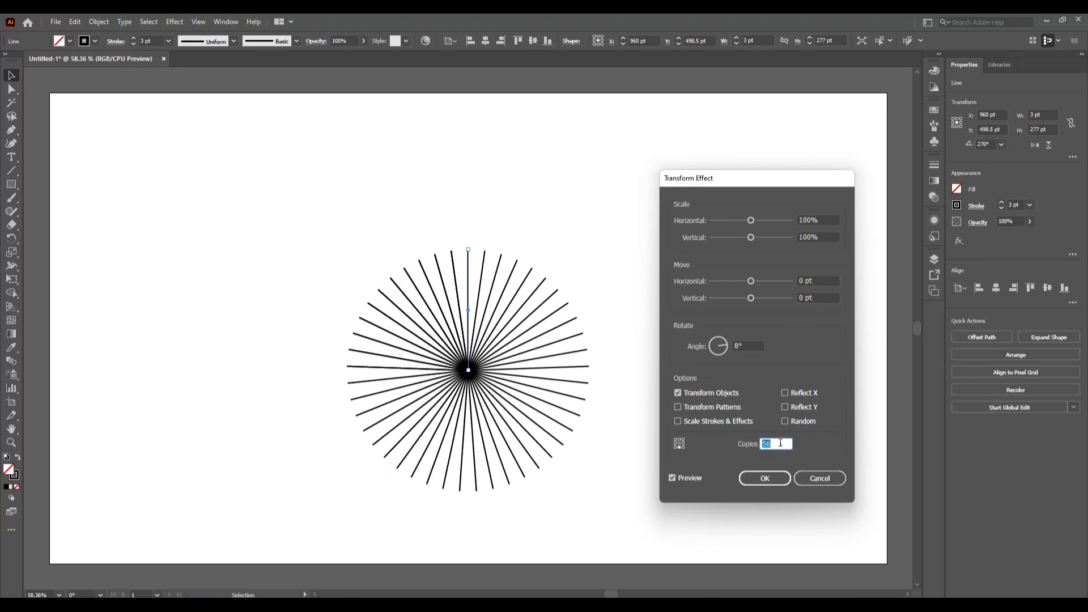
key(Down)
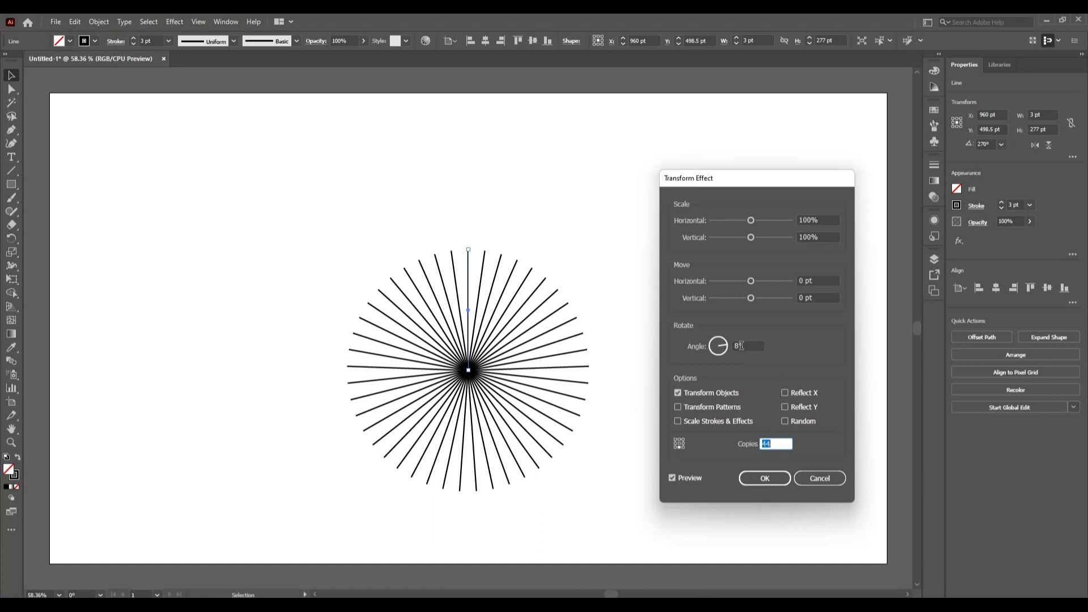
Set the rotation angle to 6° with 62 copies and apply the Transform effect.
click(740, 348)
key(Down)
key(Down)
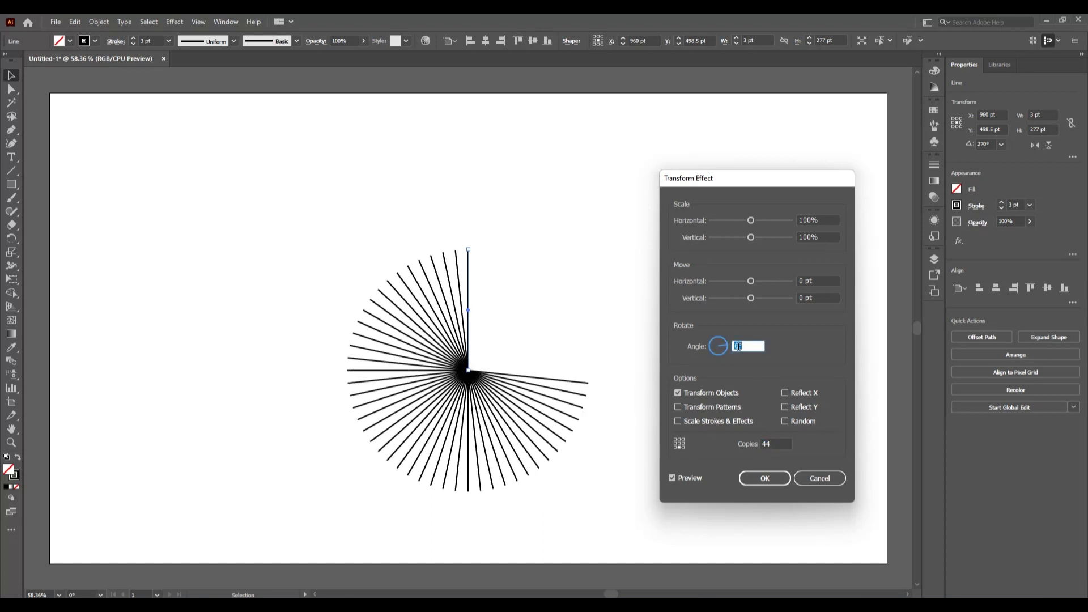
click(777, 443)
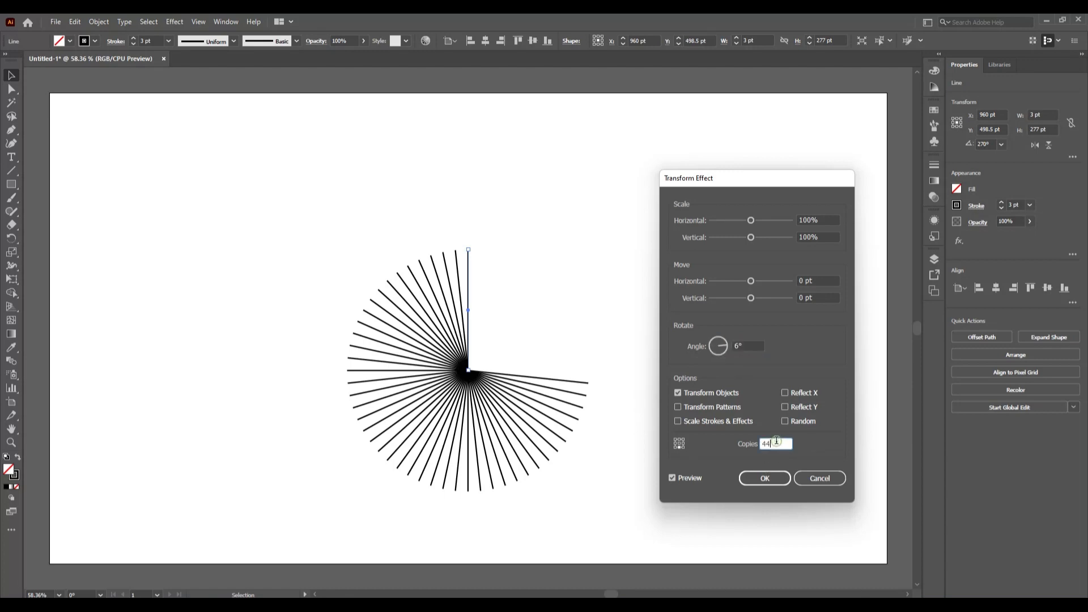
key(Up)
key(Up)
key(Up)
key(Up)
key(Up)
key(Up)
key(Up)
key(Up)
key(Up)
key(Up)
key(Up)
key(Up)
key(Up)
key(Up)
key(Up)
key(Up)
key(Up)
key(Up)
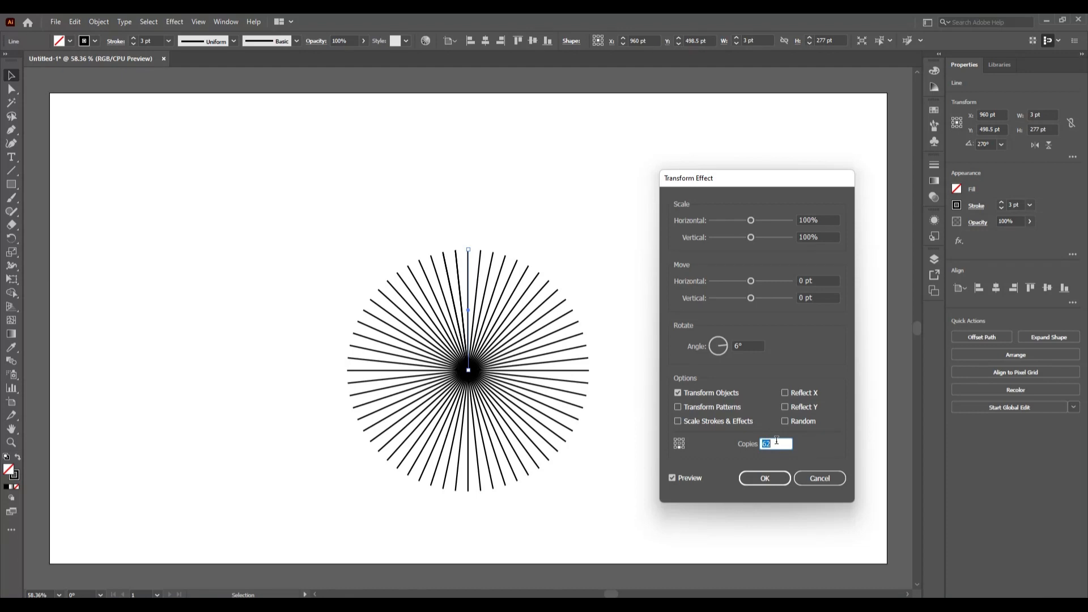
click(771, 481)
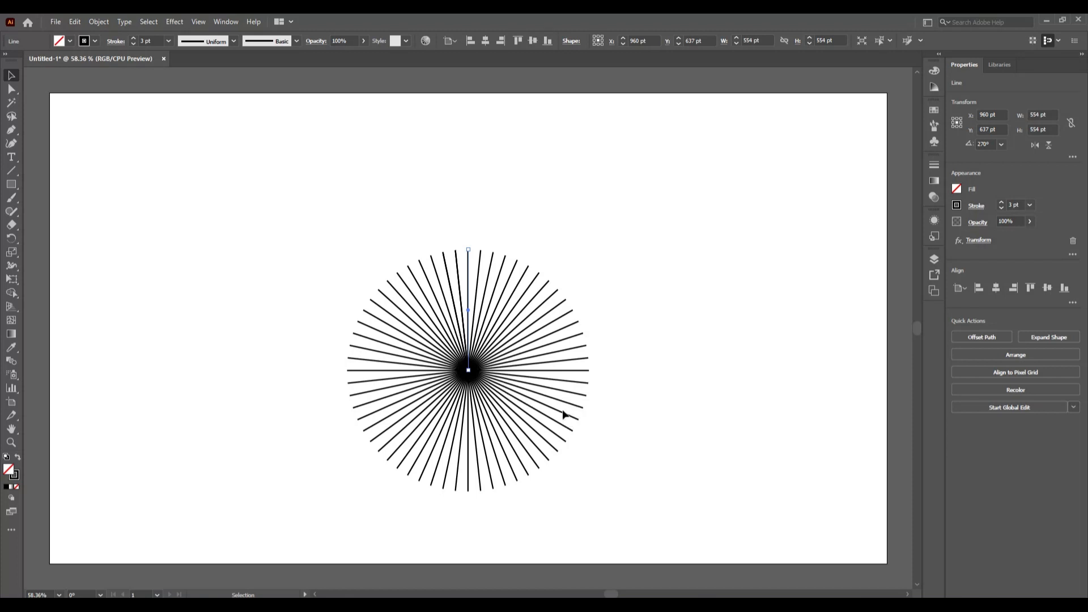
Apply the triangular tapered width profile to the rays' stroke, testing it flipped along before restoring its direction.
click(936, 219)
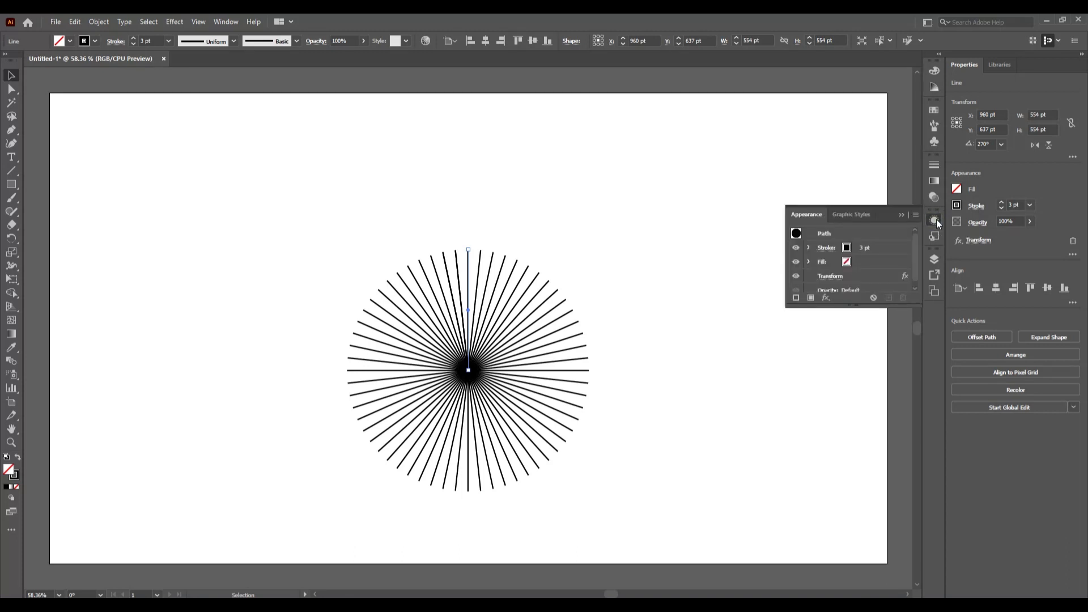
click(827, 249)
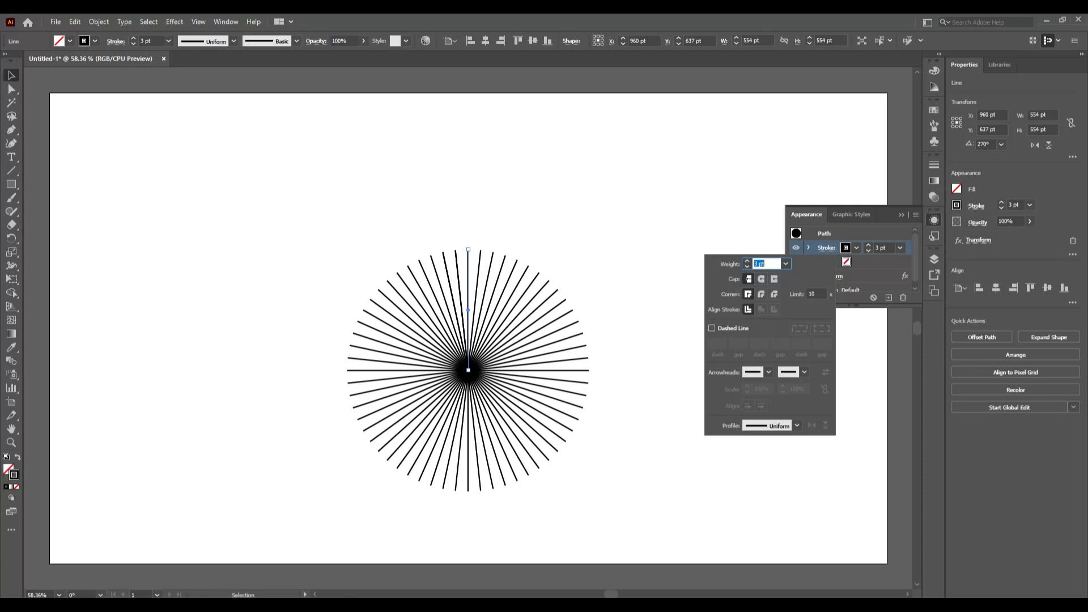
click(796, 425)
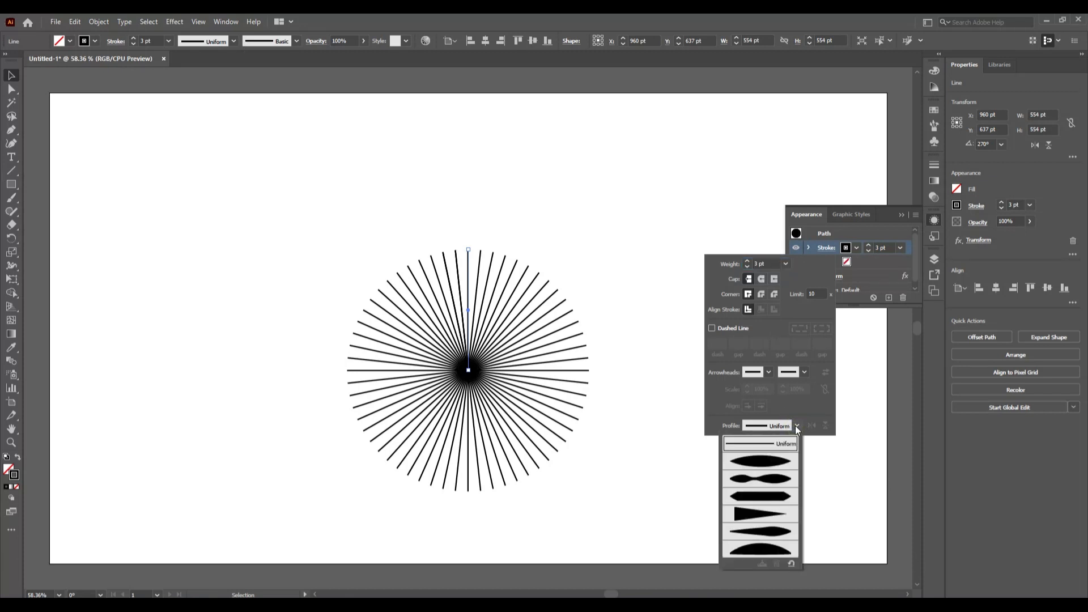
click(755, 517)
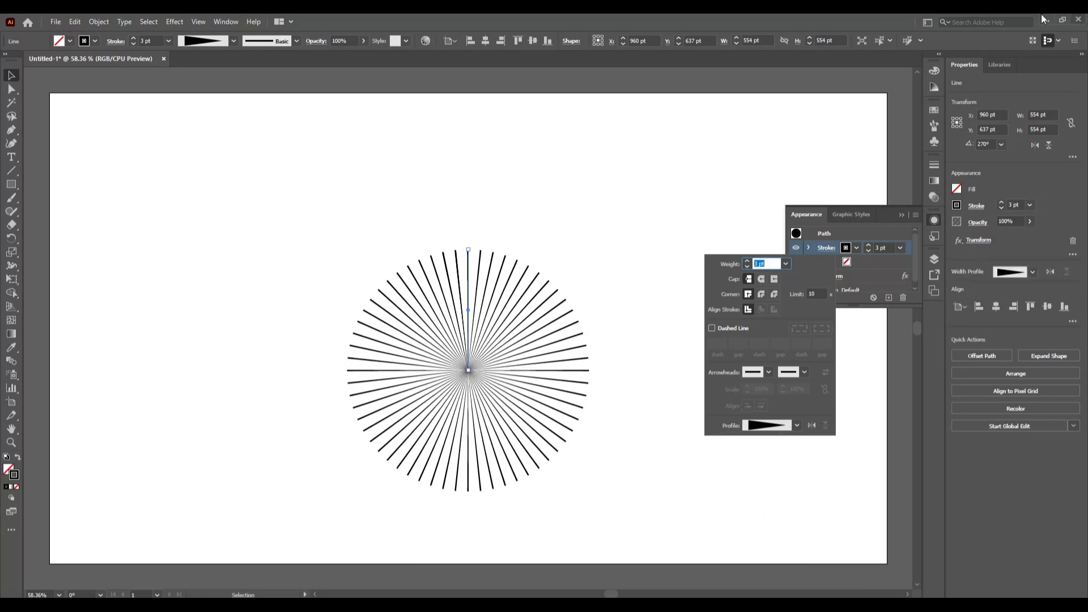
click(812, 425)
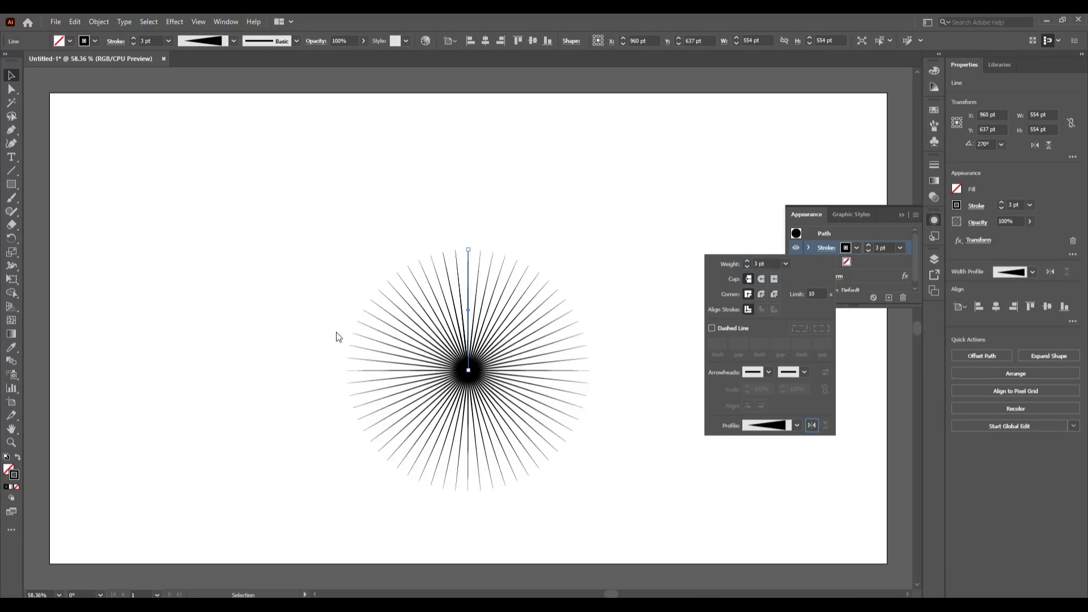
click(812, 425)
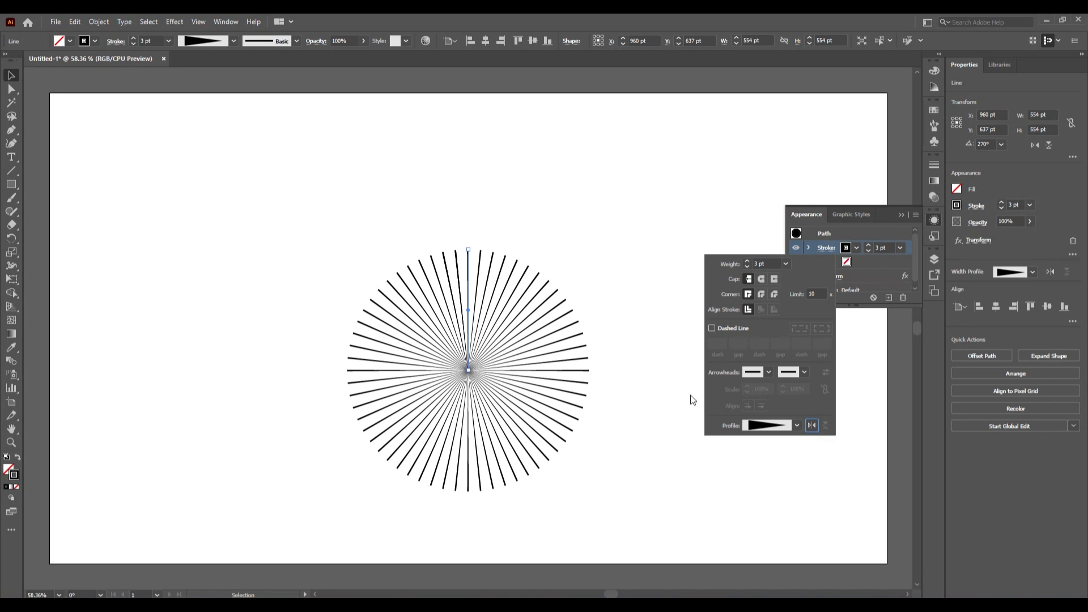
Thicken the tapered rays by setting the stroke weight to 15 pt and close the appearance settings.
click(726, 263)
text(6)
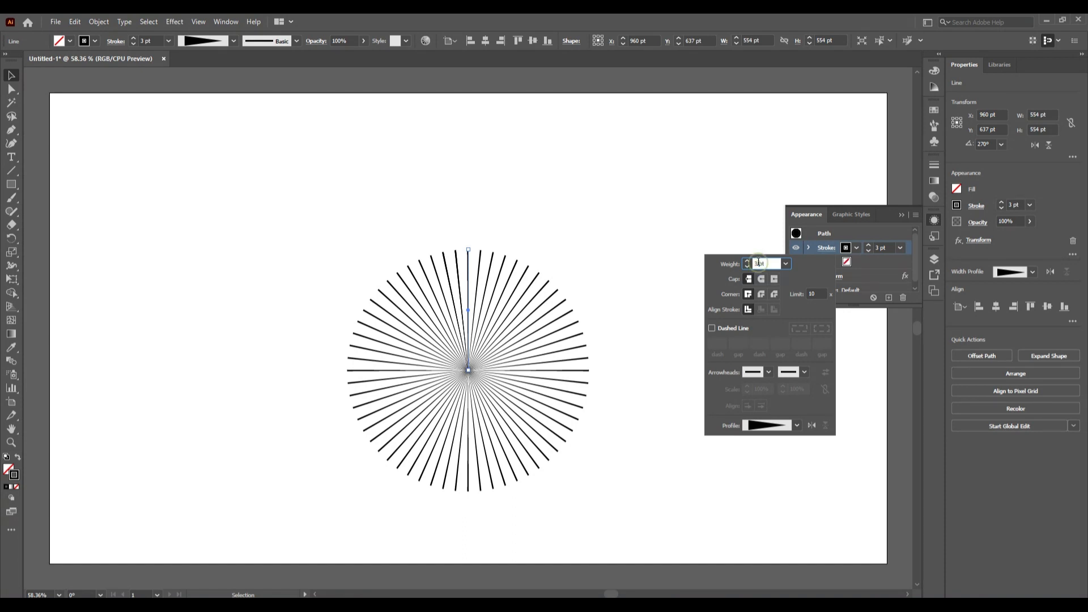
key(Return)
scroll(759, 263, up, 7)
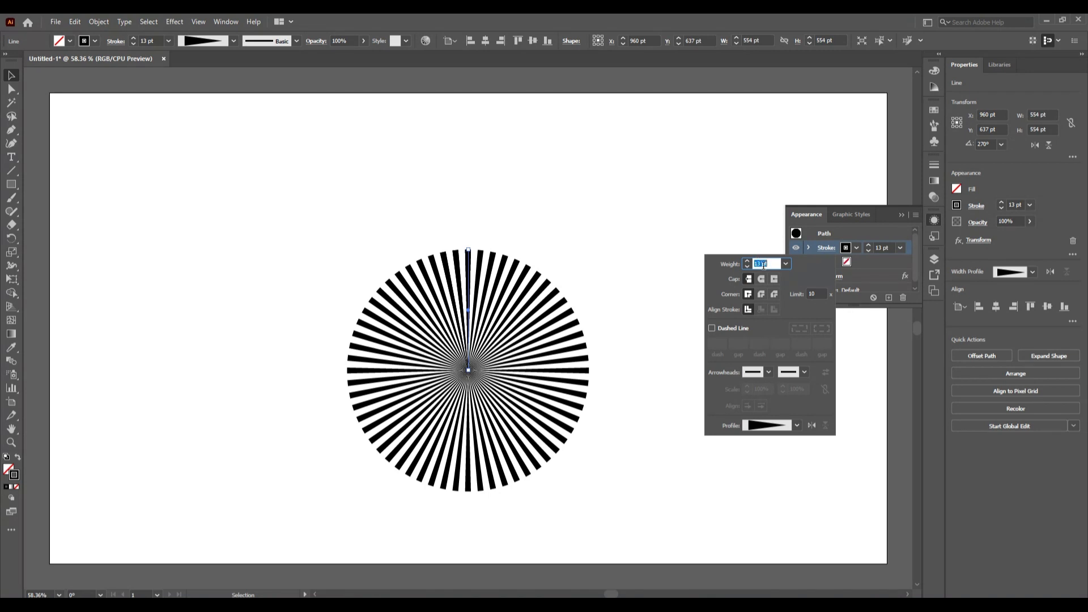
scroll(763, 265, down, 3)
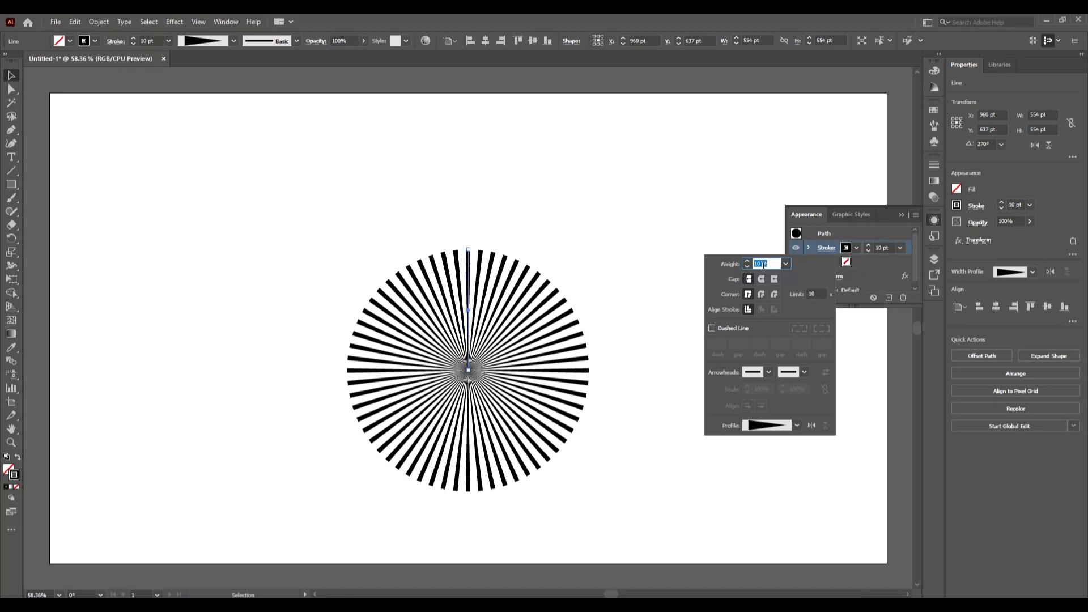
scroll(763, 265, up, 11)
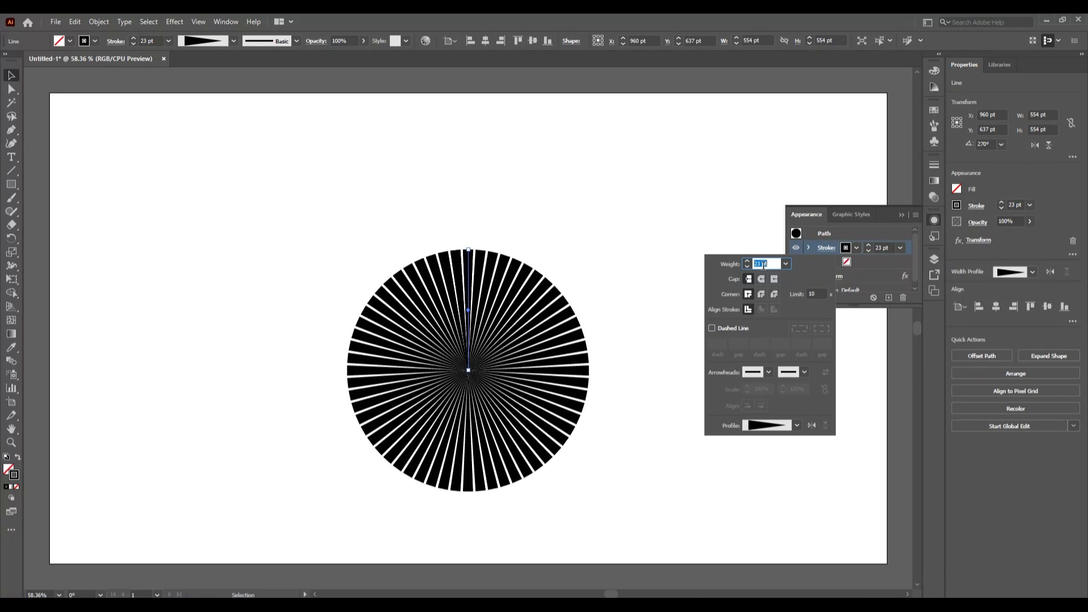
scroll(763, 265, down, 5)
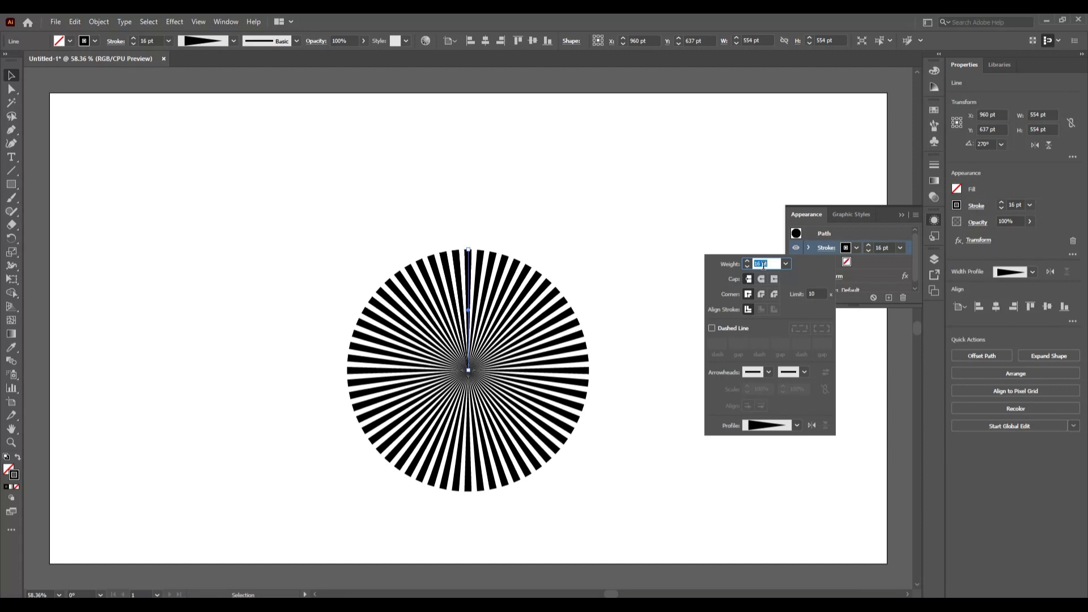
scroll(763, 265, down, 1)
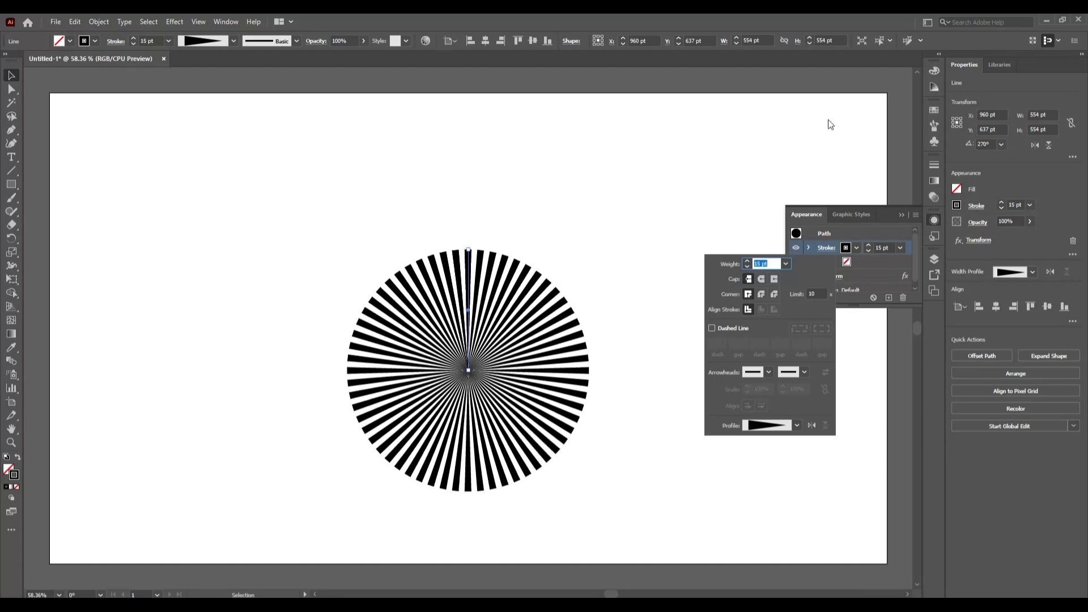
click(903, 212)
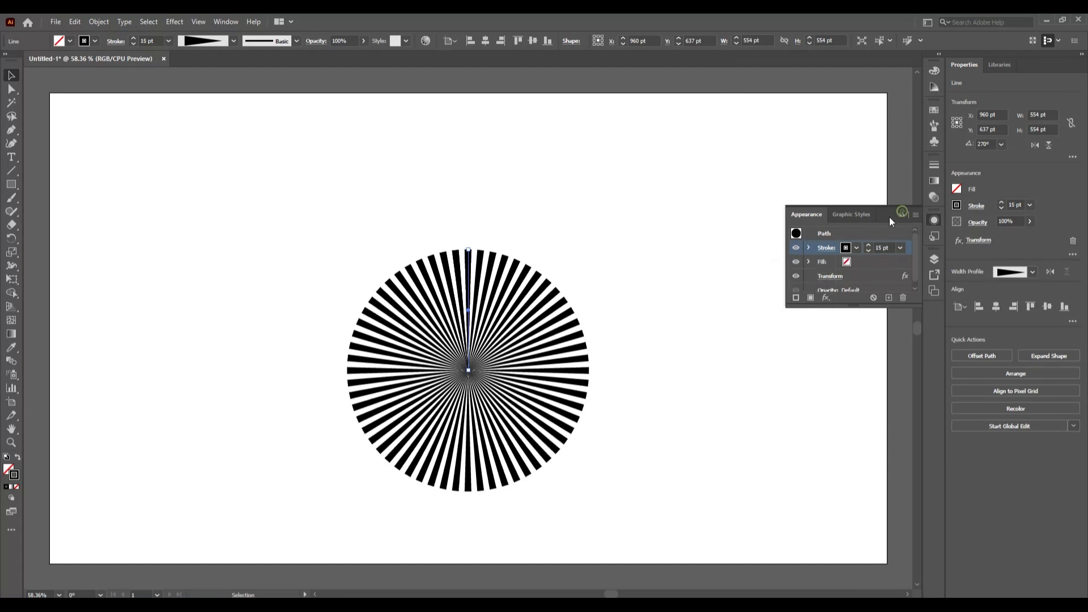
click(902, 216)
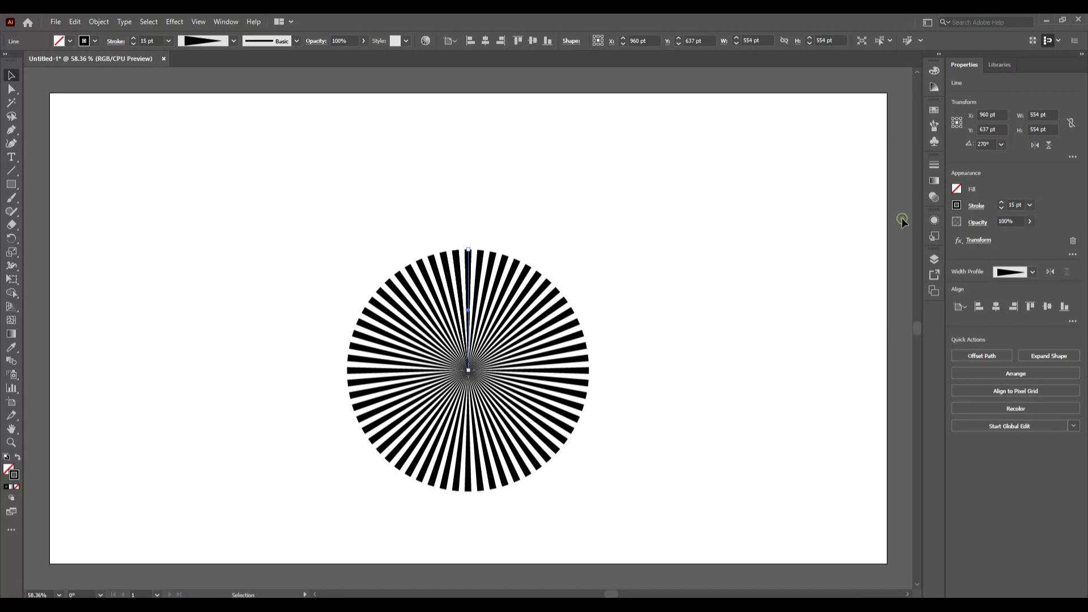
Start a Zig Zag effect on the tapered rays and set its points to Smooth.
click(177, 21)
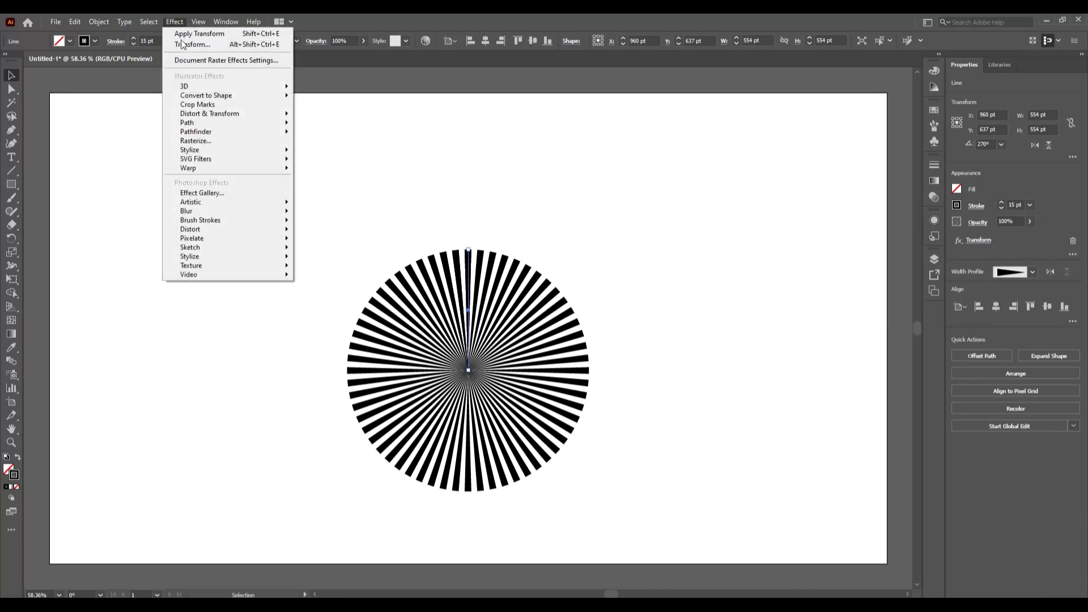
mouse_move(251, 112)
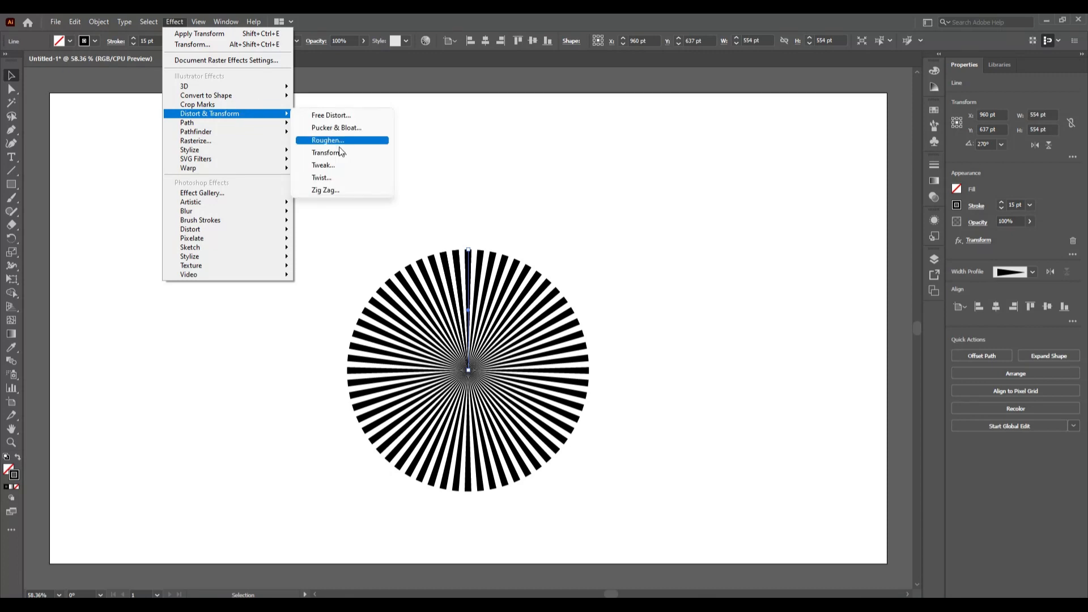
click(360, 191)
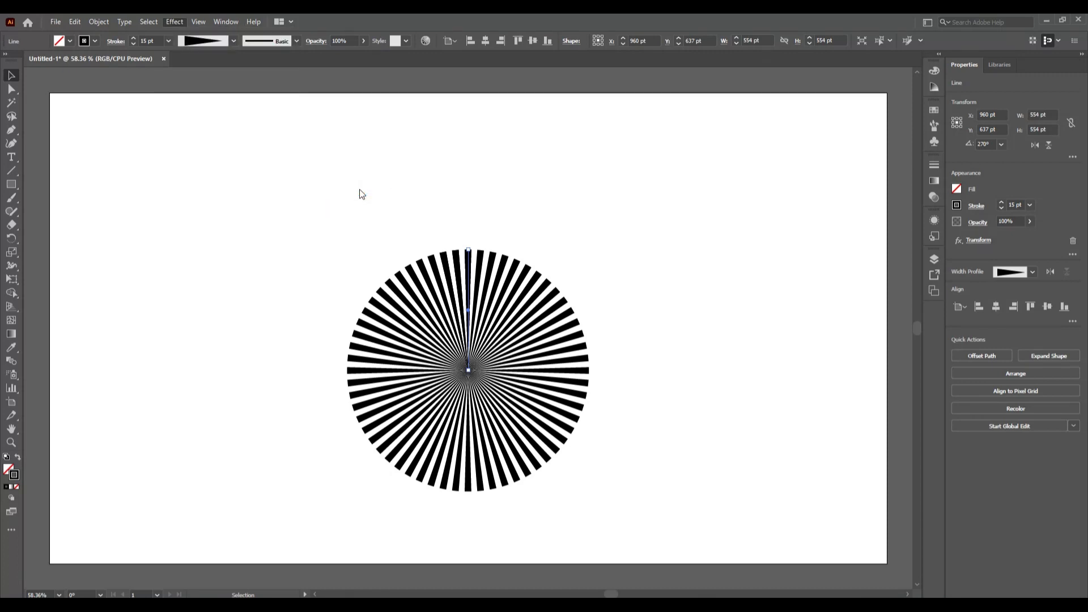
drag(483, 218, 729, 177)
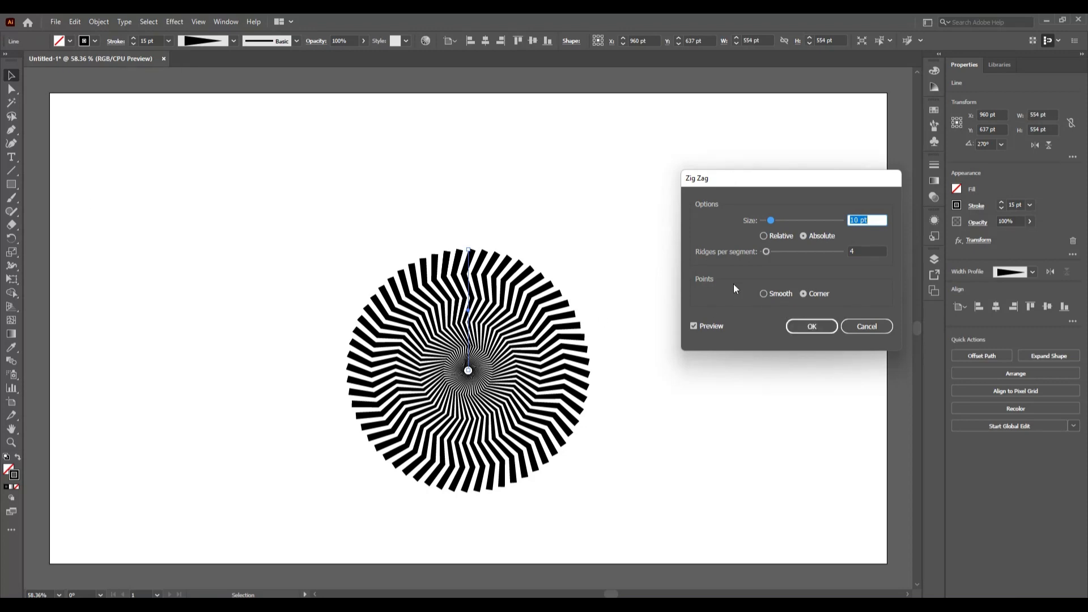
click(764, 295)
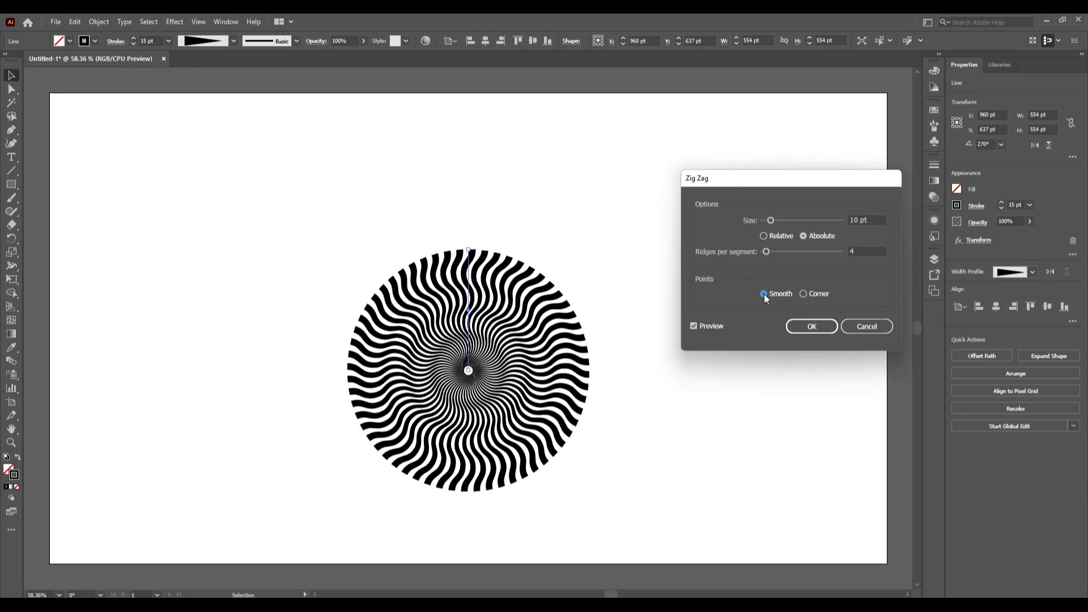
Try different Zig Zag sizes between 6 and 24 pt, ending at 10 pt.
click(858, 219)
key(Up)
key(Up)
key(Up)
key(Up)
key(Up)
key(Up)
key(Up)
key(Up)
key(Up)
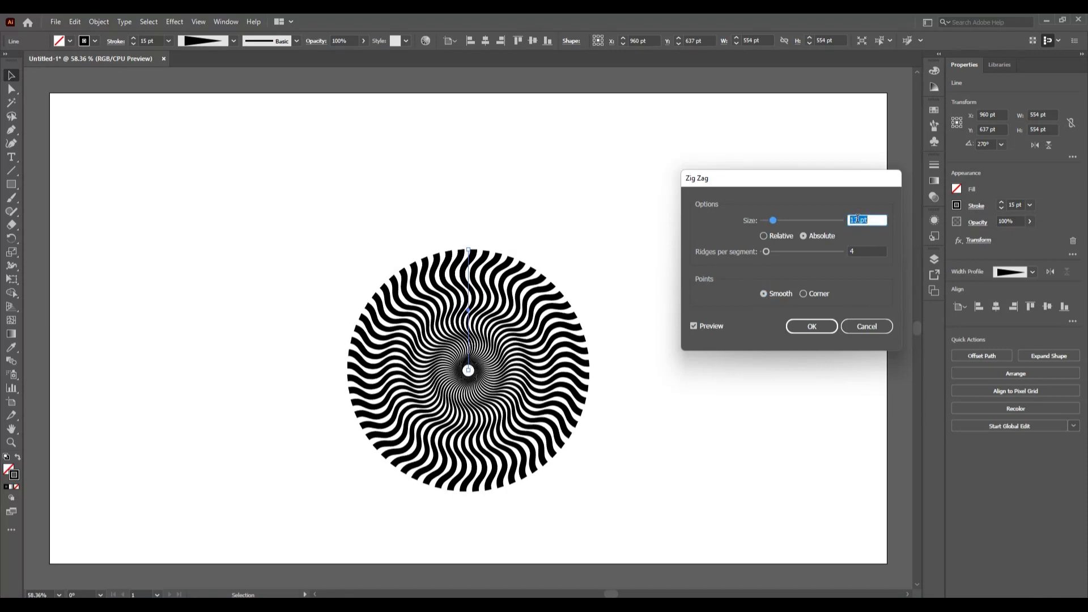
key(Up)
key(Up)
key(Up)
key(Up)
key(Up)
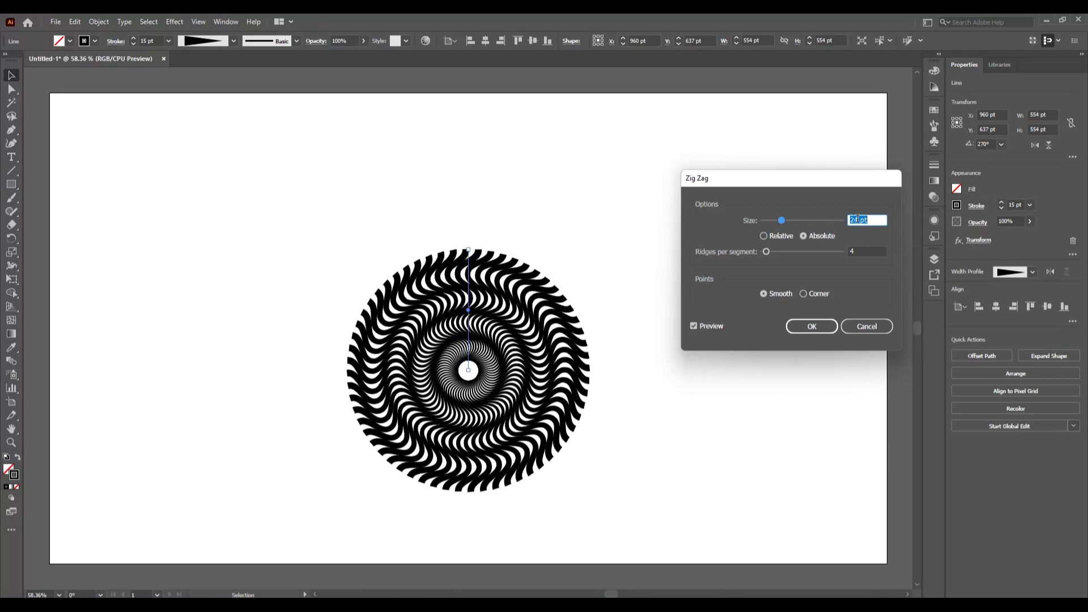
key(Down)
key(Down)
key(Down)
key(Down)
key(Down)
key(Down)
key(Down)
key(Down)
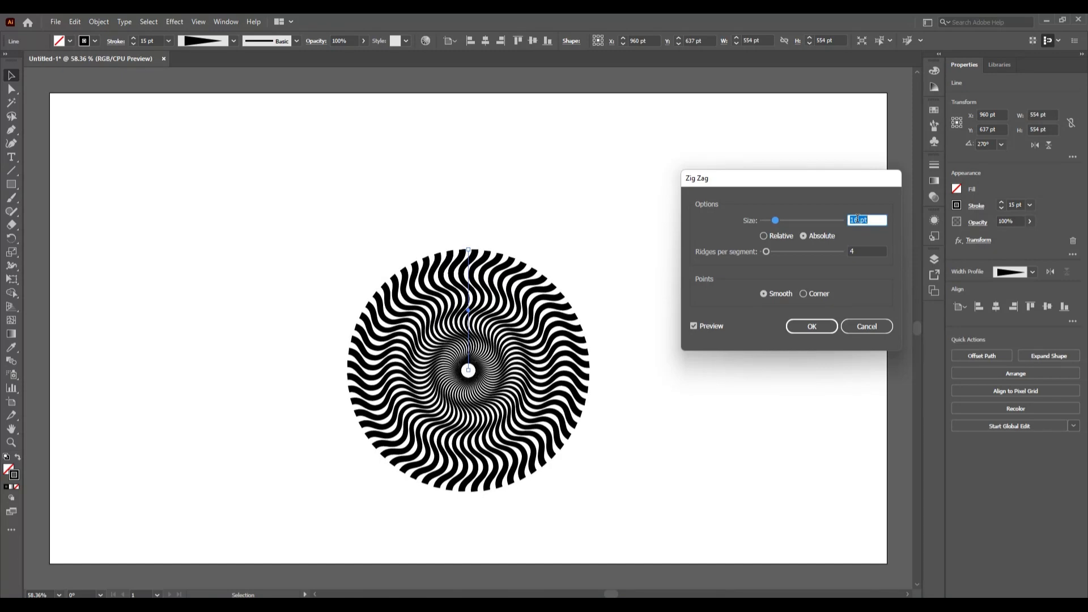
key(Down)
key(Down)
key(Down)
key(Down)
key(Down)
key(Down)
key(Down)
key(Down)
key(Down)
key(Down)
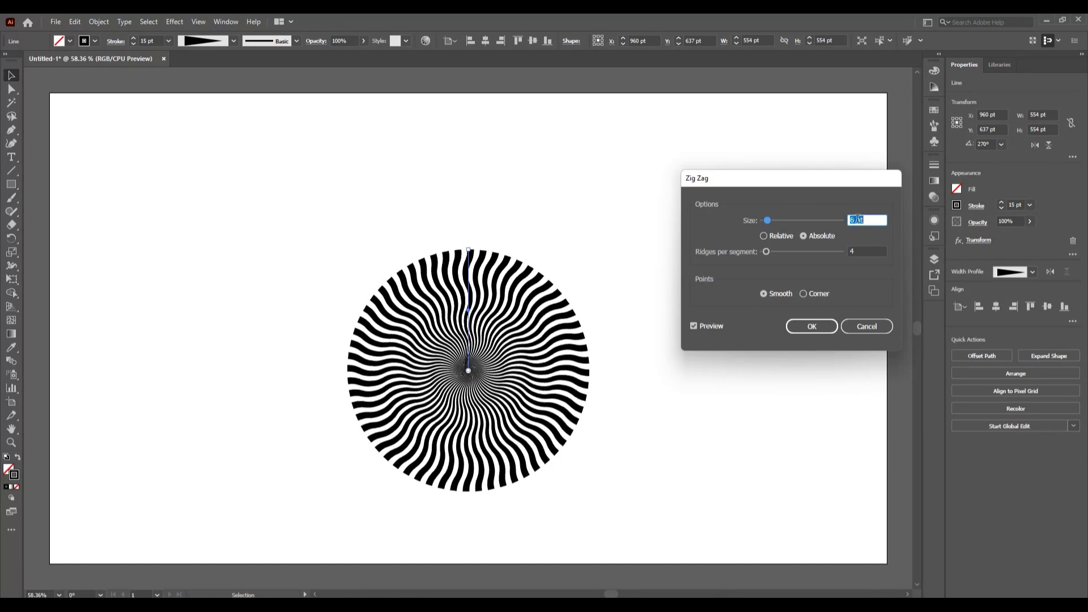
key(Up)
key(Up)
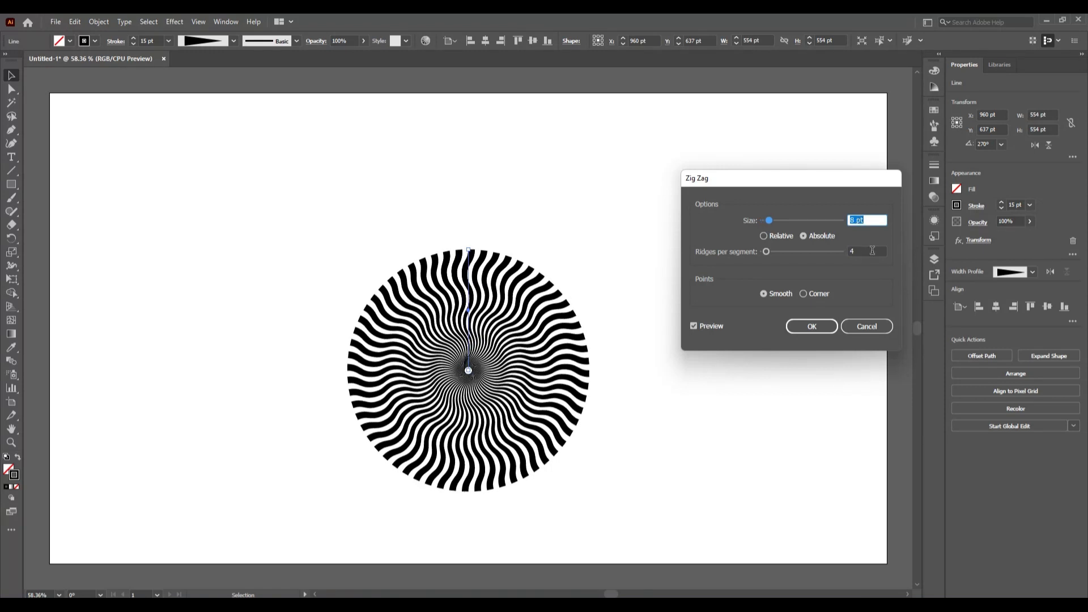
key(Up)
key(Up)
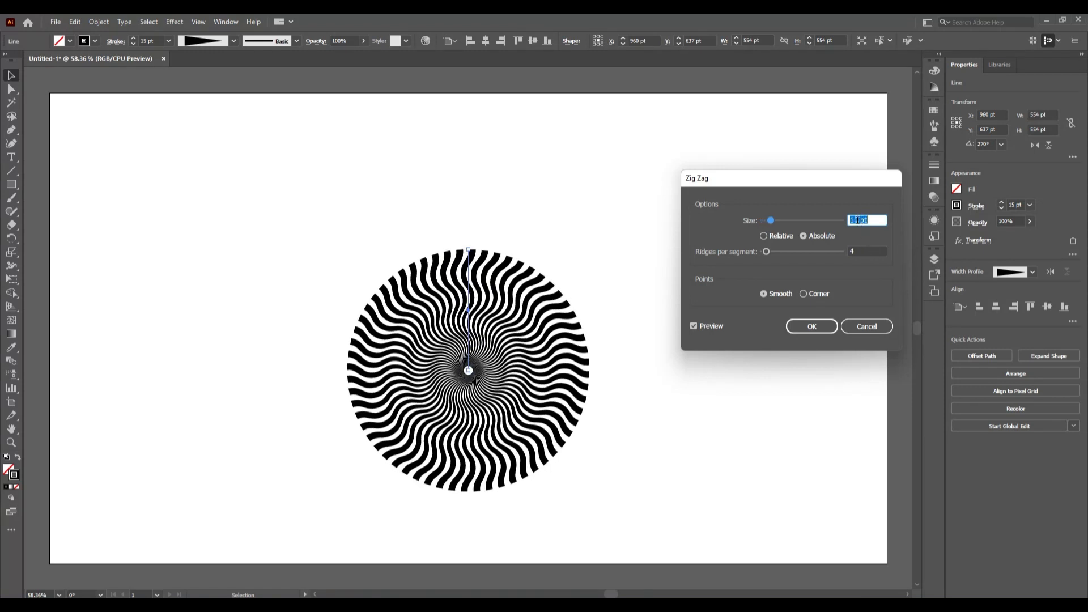
Try different numbers of ridges per segment between 1 and 11, ending at 7.
key(Tab)
key(Down)
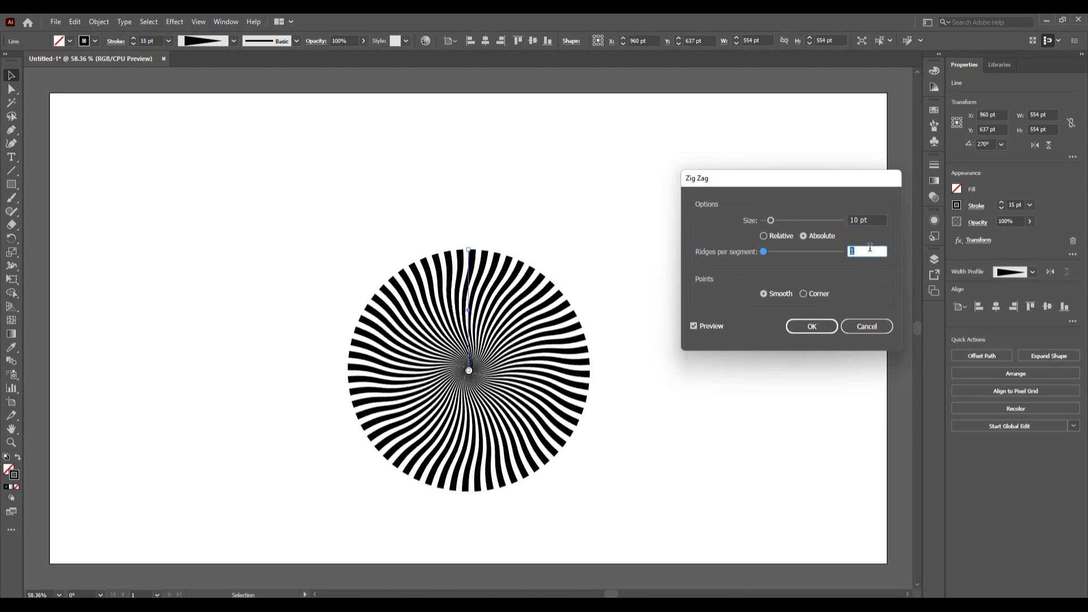
key(Up)
key(Up)
key(Up)
key(Up)
key(Up)
key(Up)
key(Up)
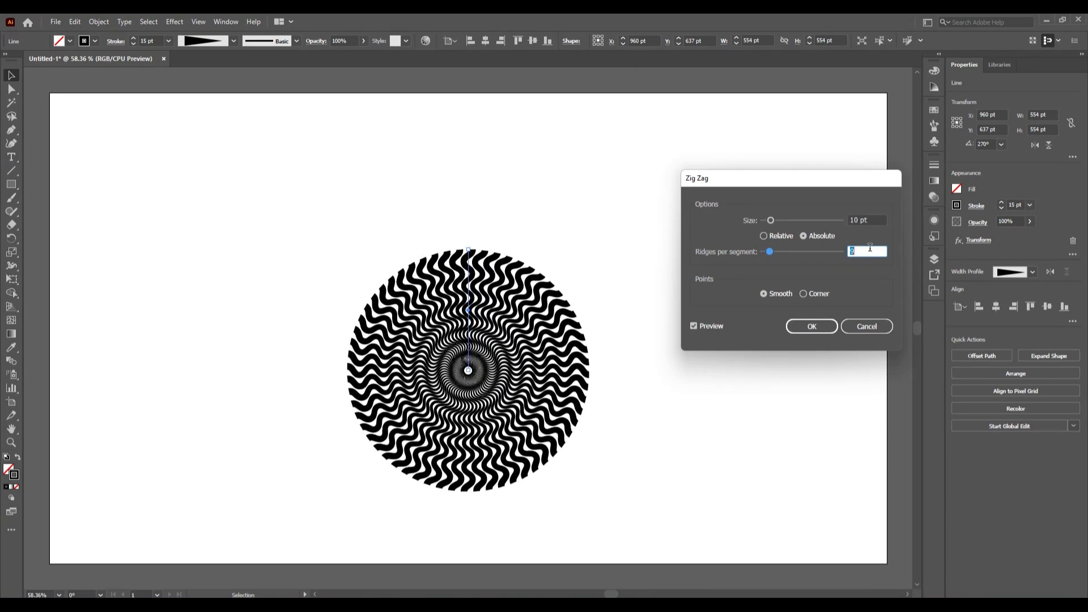
key(Down)
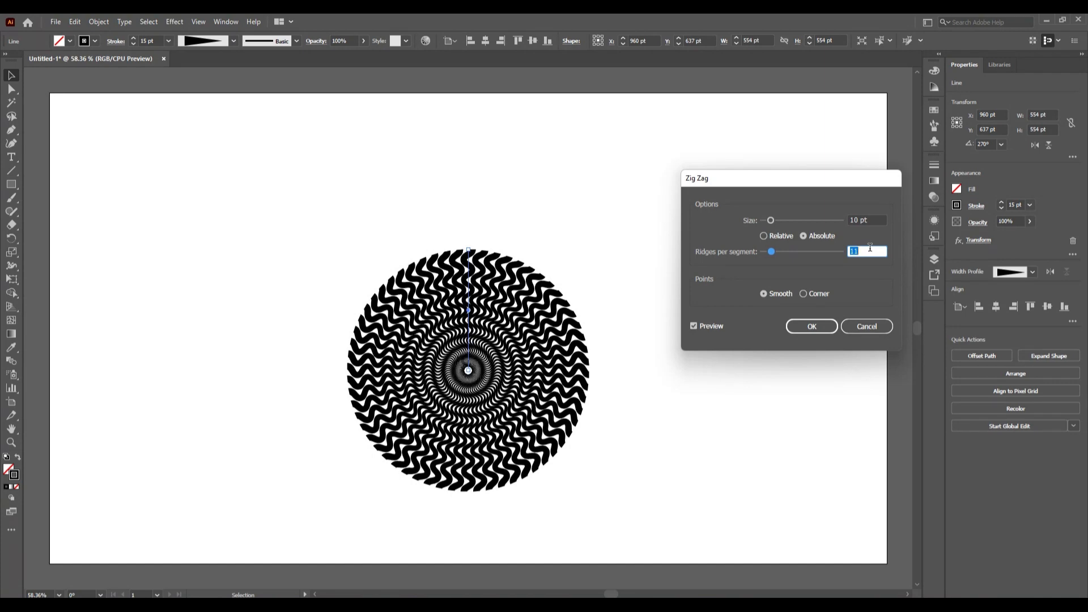
key(Down)
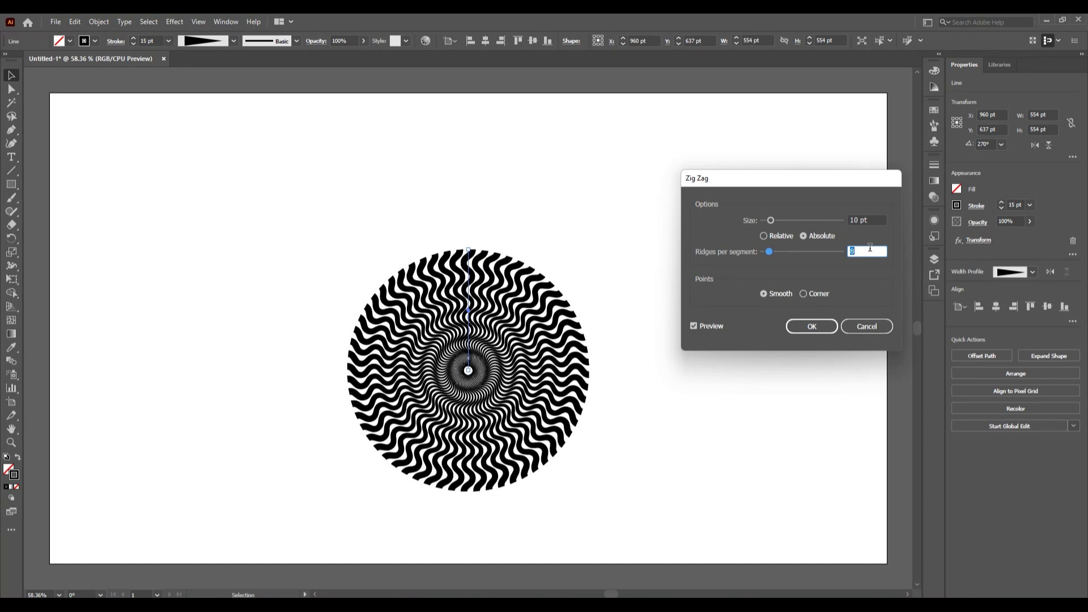
key(Down)
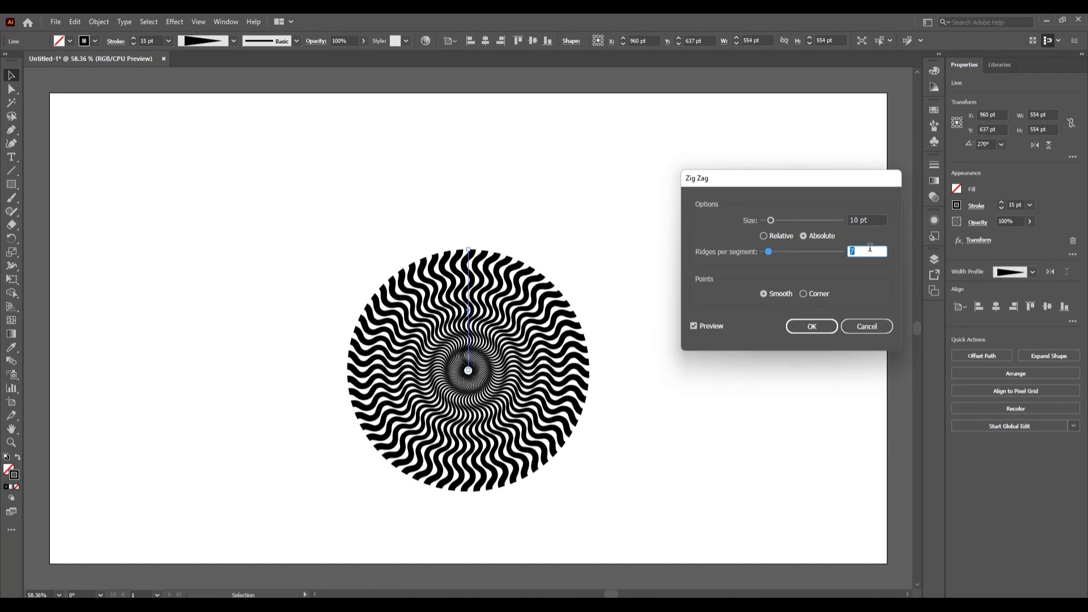
Try smaller and larger Zig Zag sizes with 7 ridges per segment, ending at 13 pt.
click(860, 220)
key(Up)
key(Up)
key(Down)
key(Down)
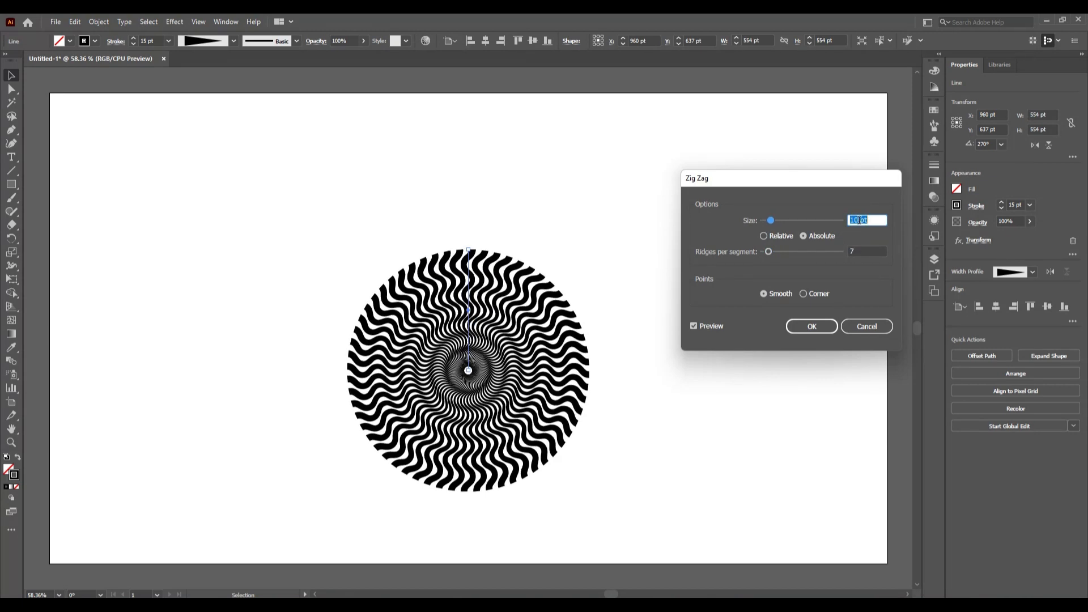
key(Down)
key(Down)
key(Down)
key(Up)
key(Up)
key(Up)
key(Up)
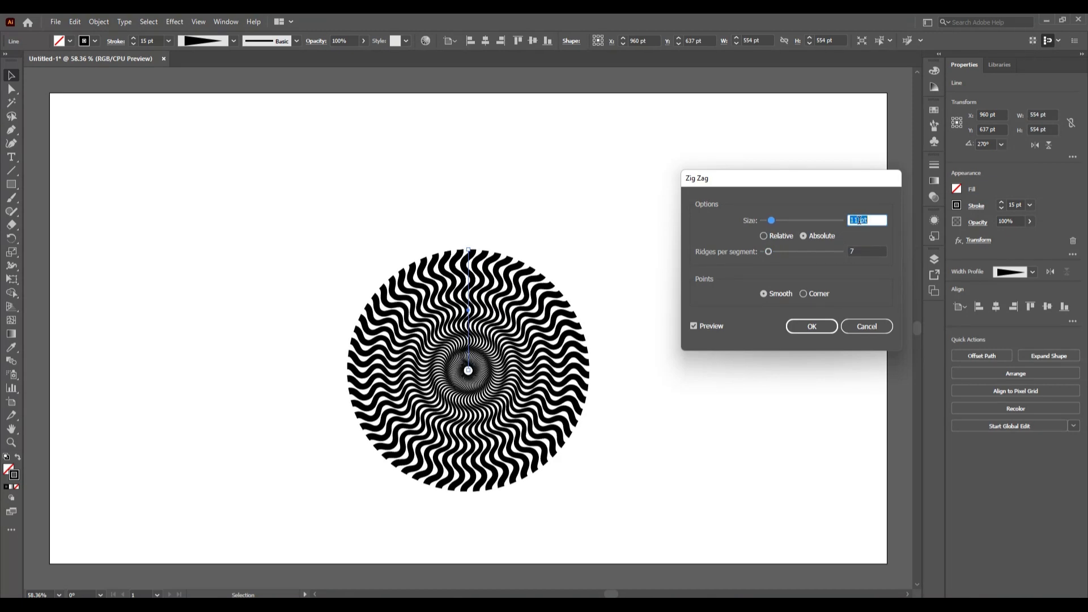
key(Up)
key(Up)
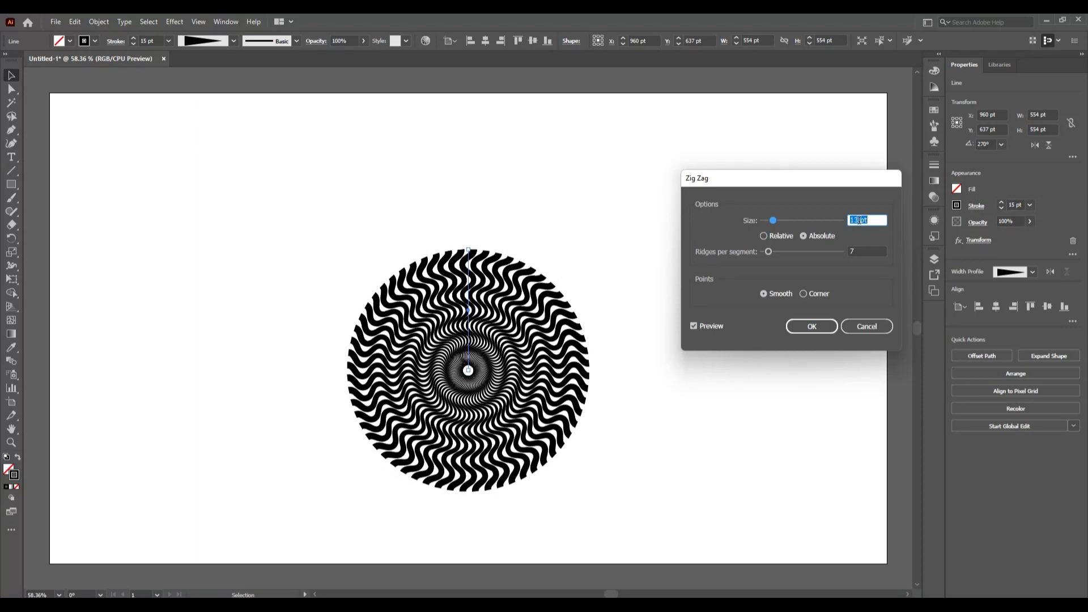
Set the Zig Zag ridges per segment to 5 after testing values up to 9.
click(858, 251)
key(Down)
key(Down)
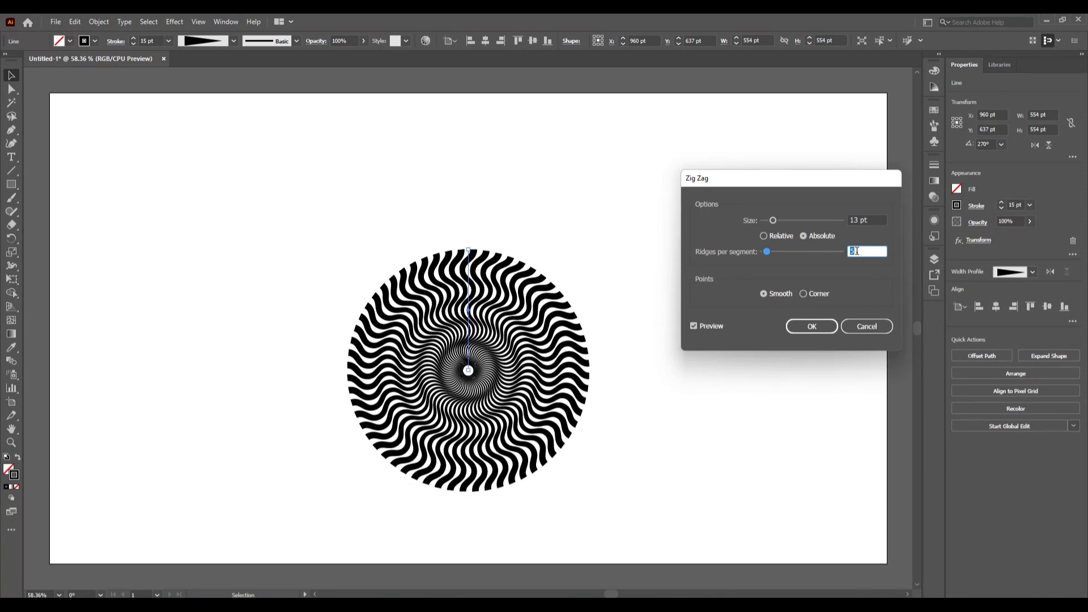
key(Up)
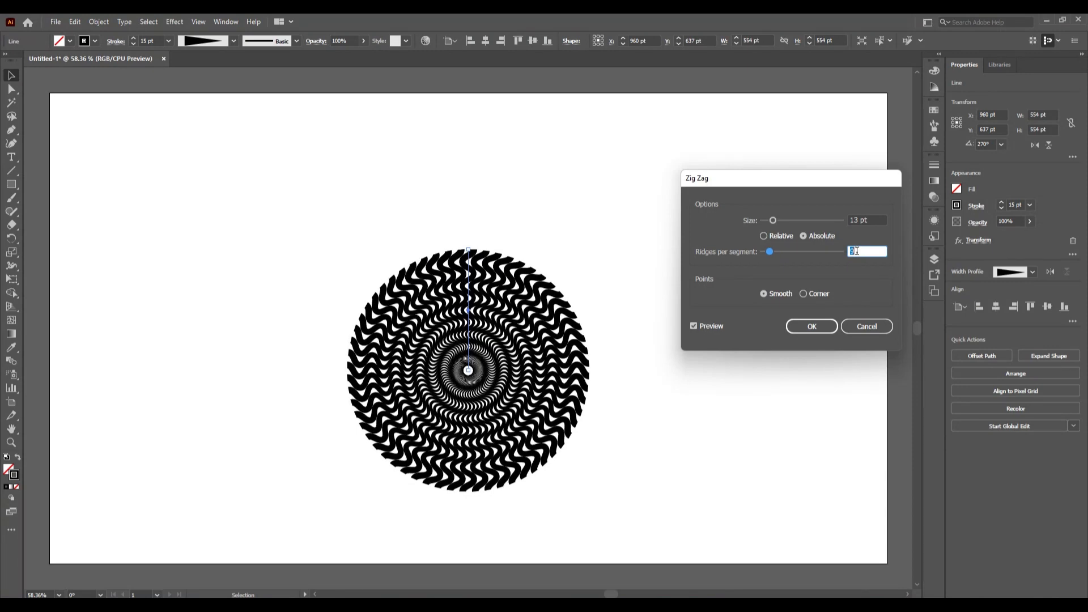
key(Down)
key(Down)
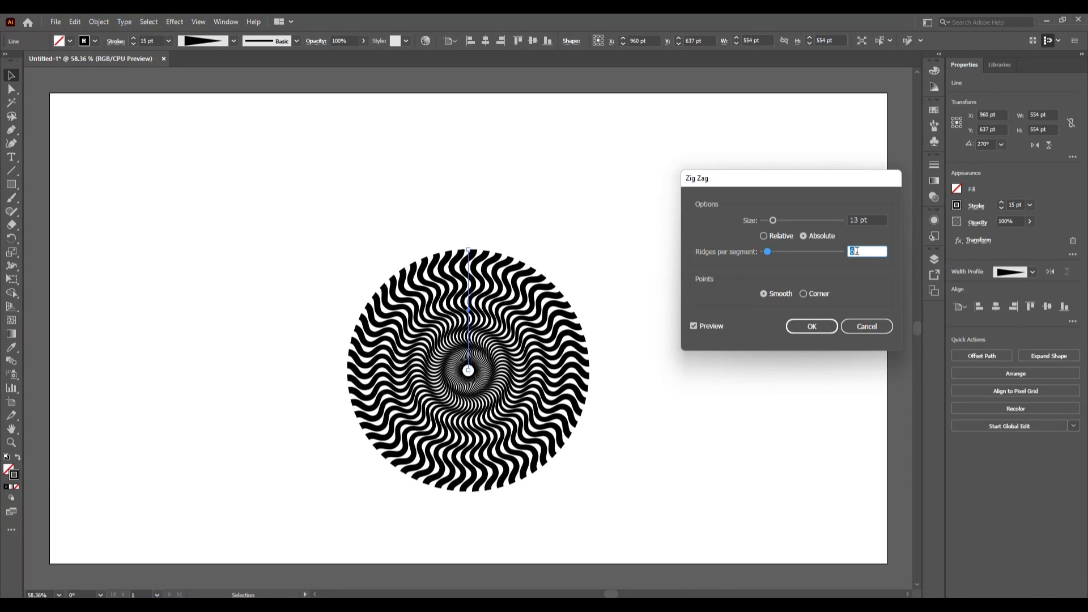
key(Up)
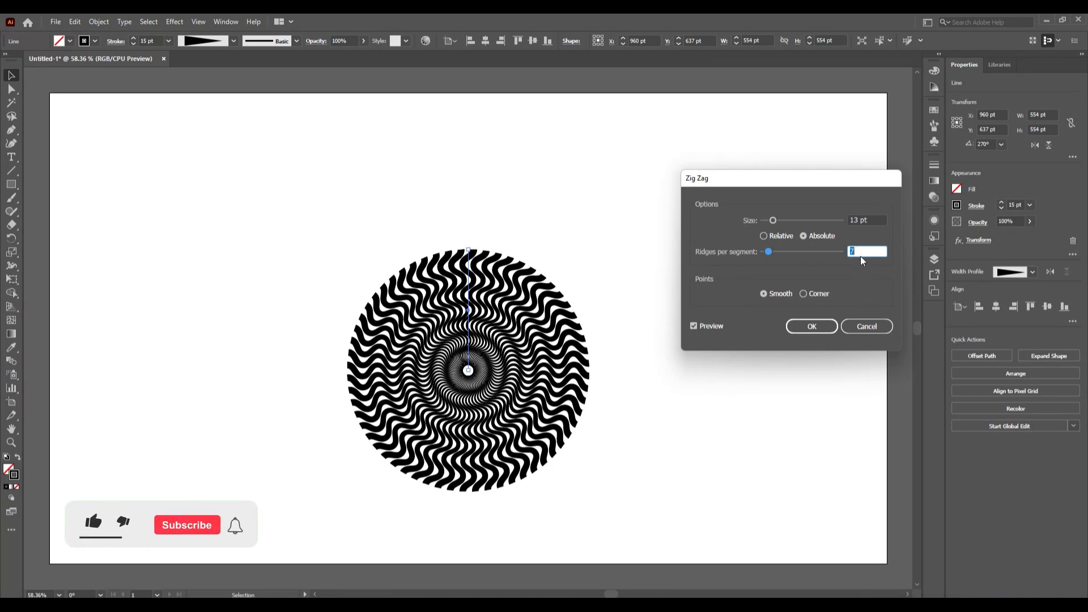
key(Down)
key(Down)
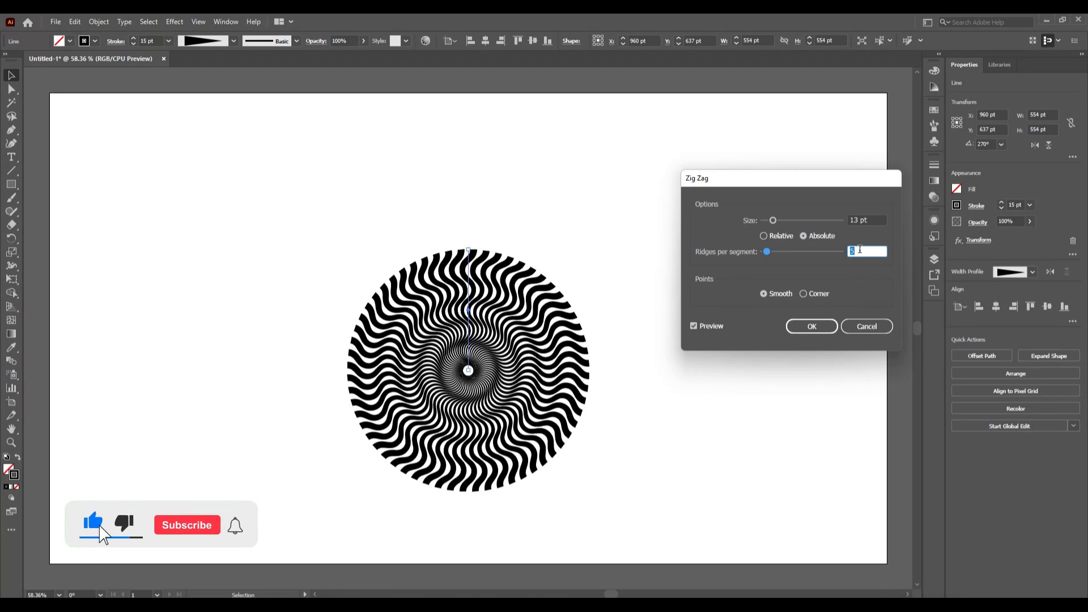
Set the Zig Zag size to 15 pt after testing sizes from 11 to 17 pt, and apply the effect.
click(859, 221)
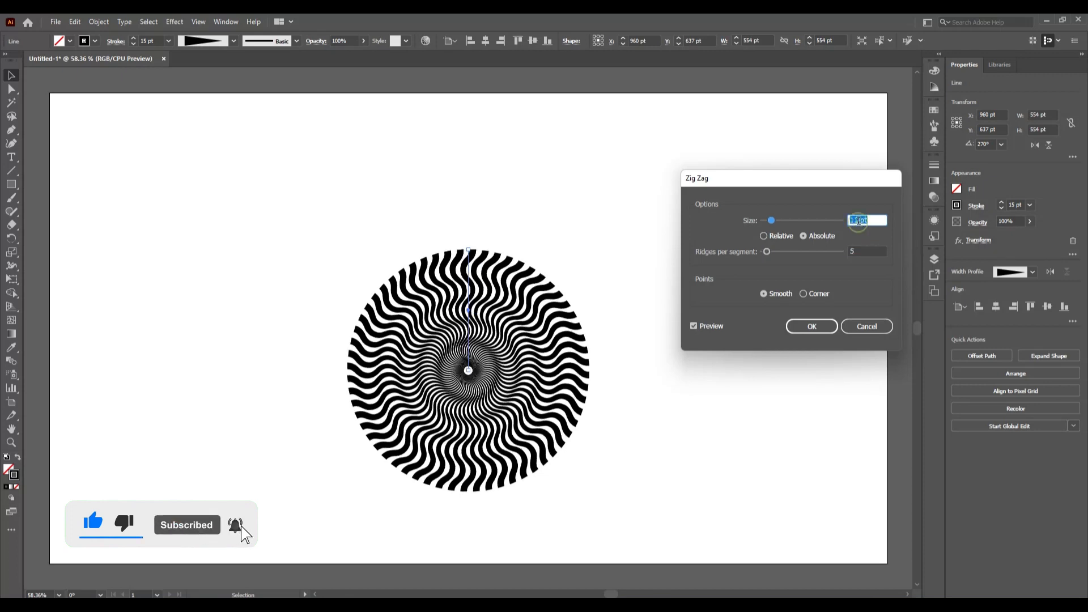
key(Up)
key(Up)
key(Up)
key(Up)
key(Up)
key(Up)
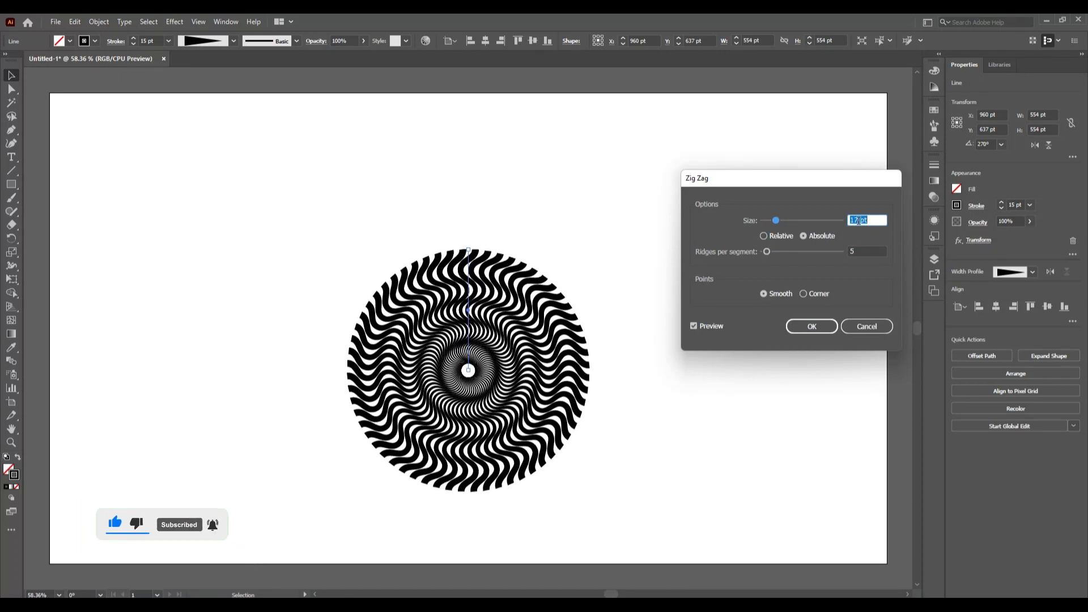
key(Down)
key(Down)
key(Down)
key(Down)
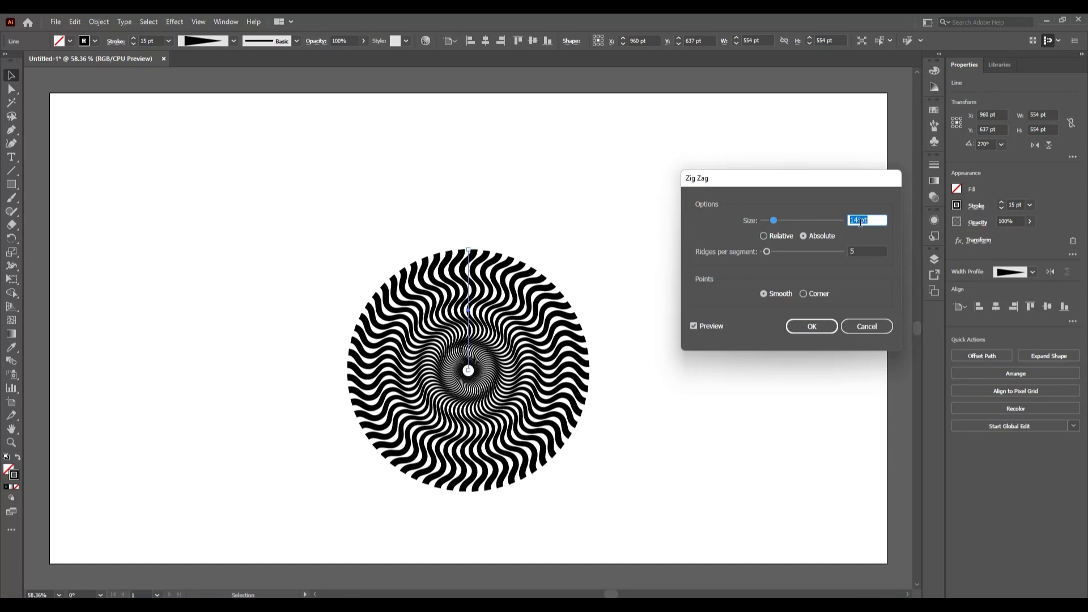
key(Up)
key(Up)
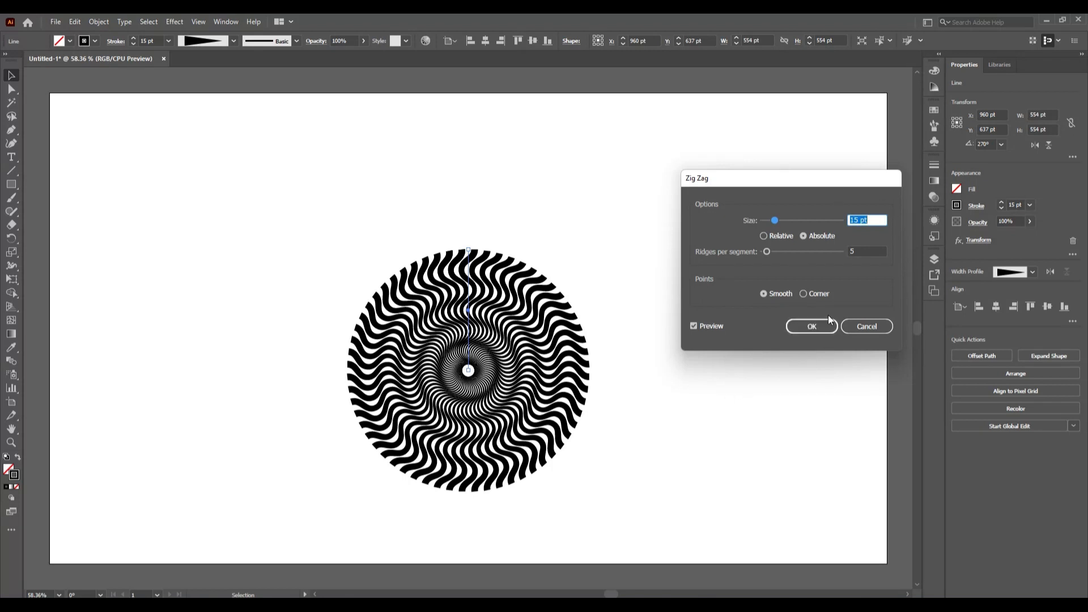
click(812, 327)
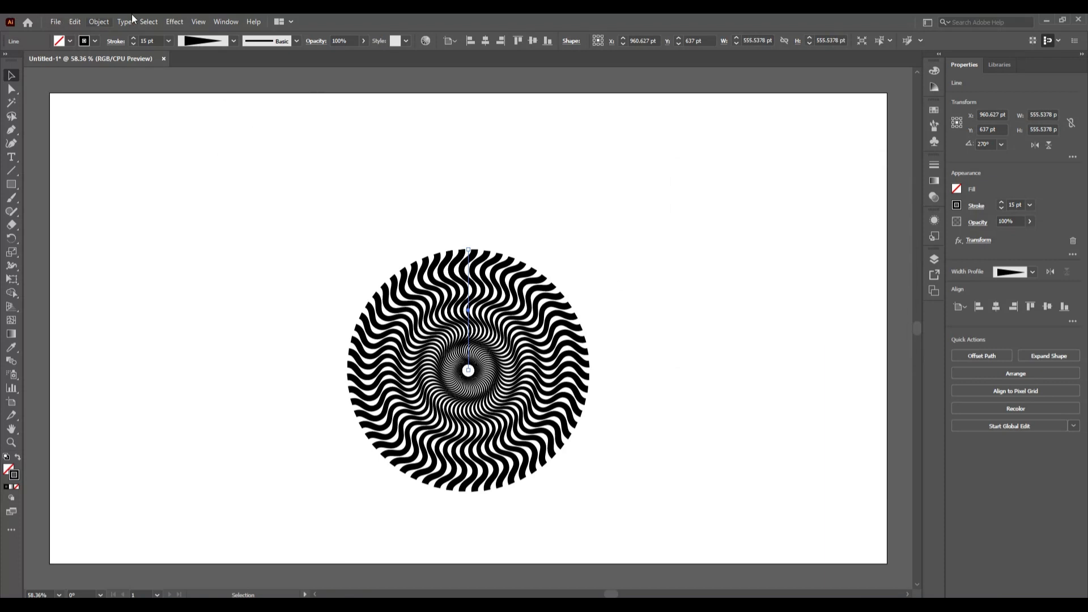
Expand the appearance of the wavy sunburst and center it vertically and horizontally on the artboard.
click(97, 22)
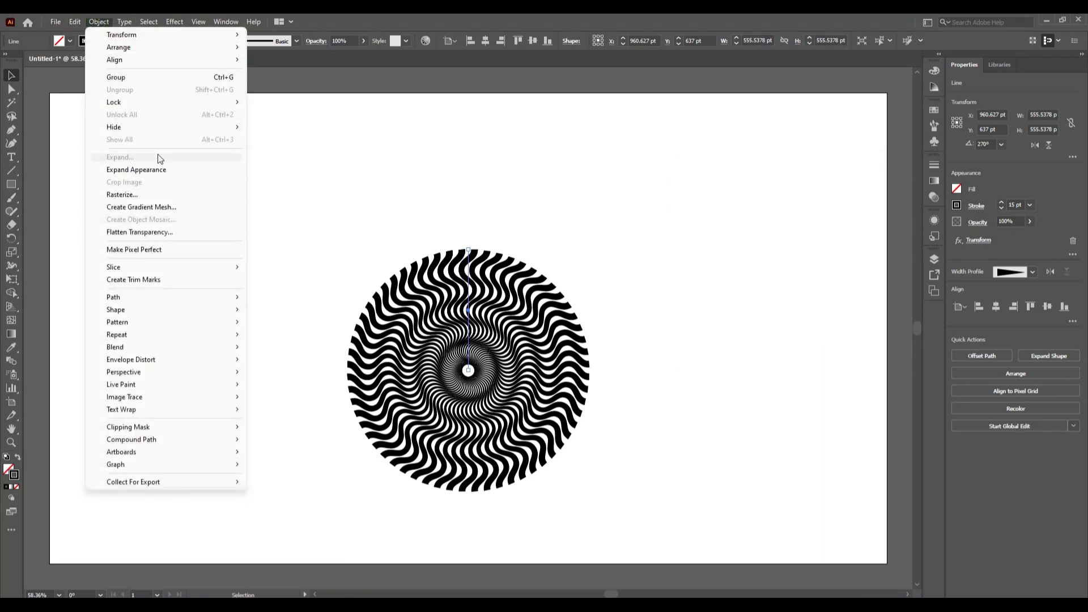
click(158, 171)
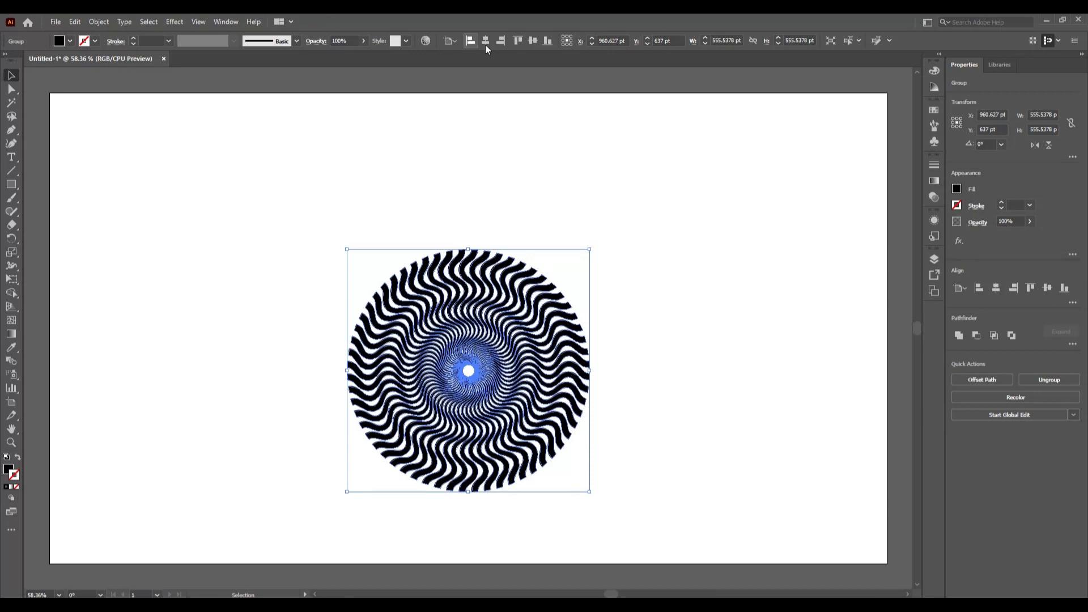
click(530, 42)
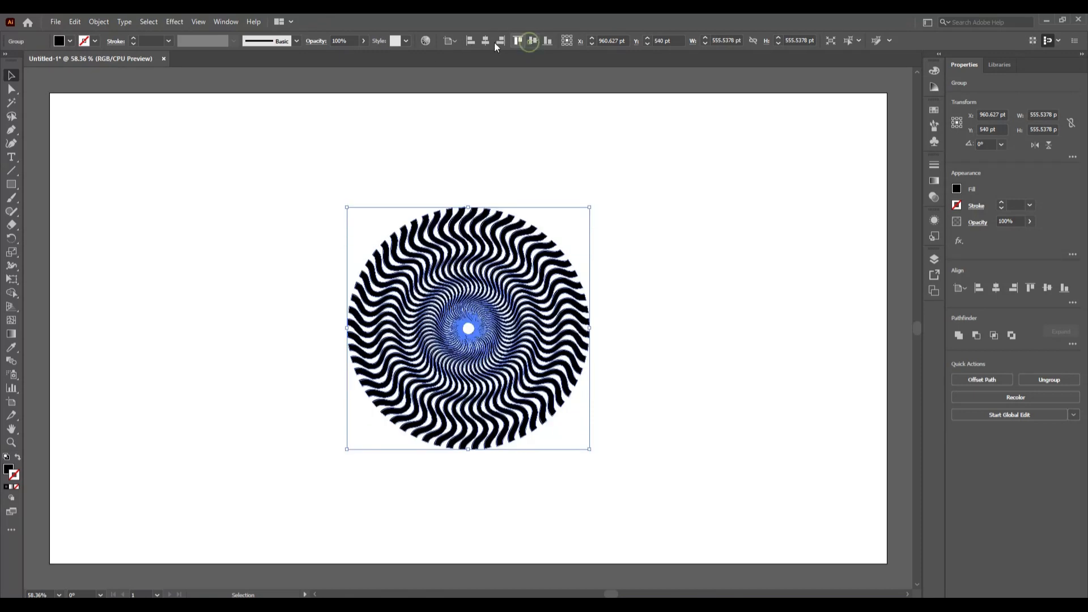
click(485, 42)
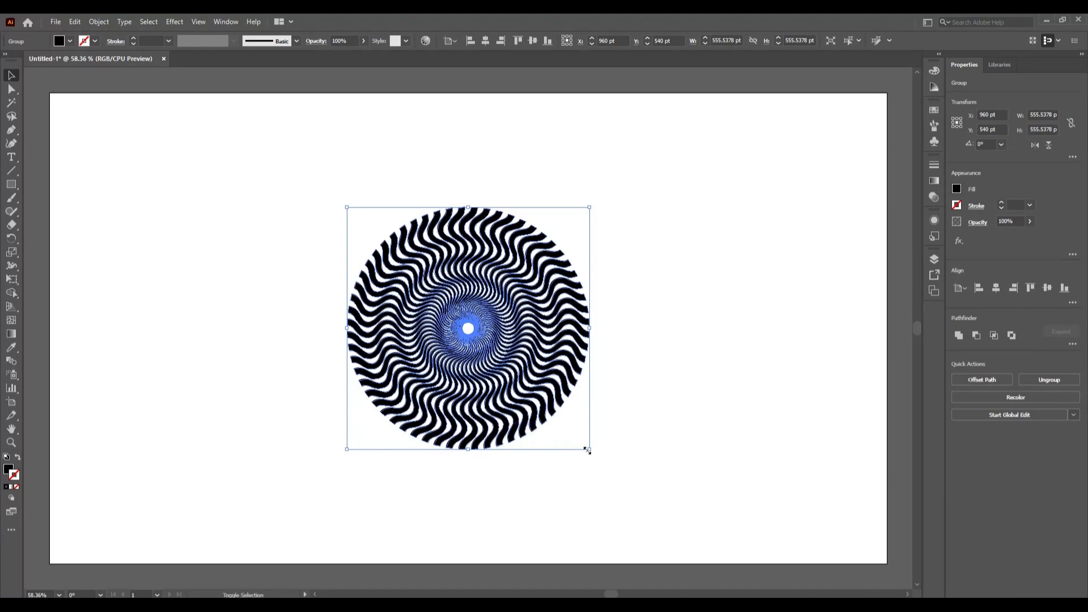
Enlarge the wavy sunburst proportionally about its center to about 742 pt wide and high, and deselect it.
drag(588, 450, 639, 495)
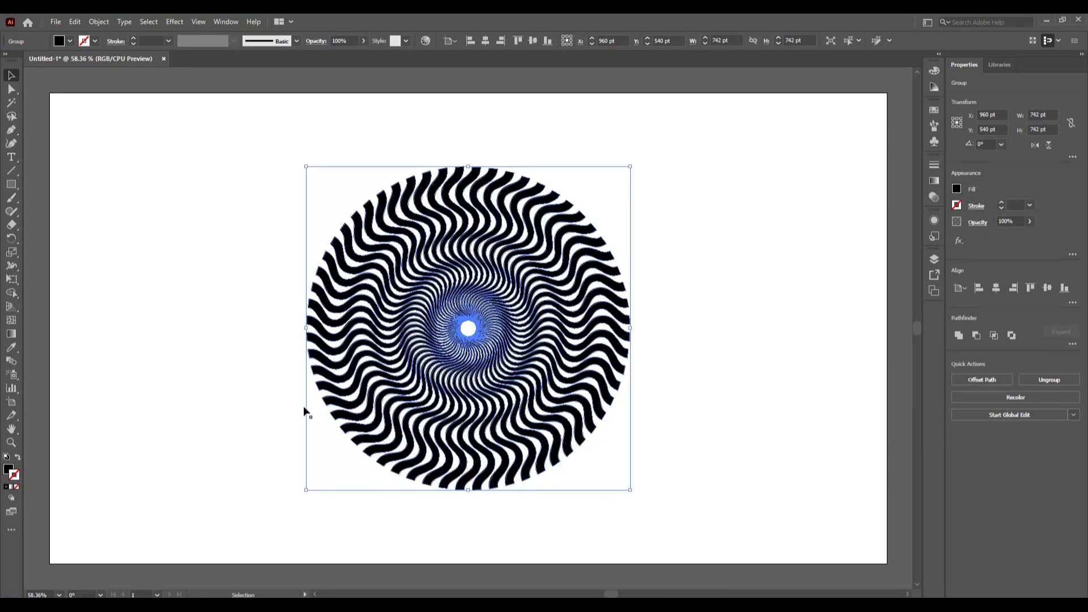
click(234, 364)
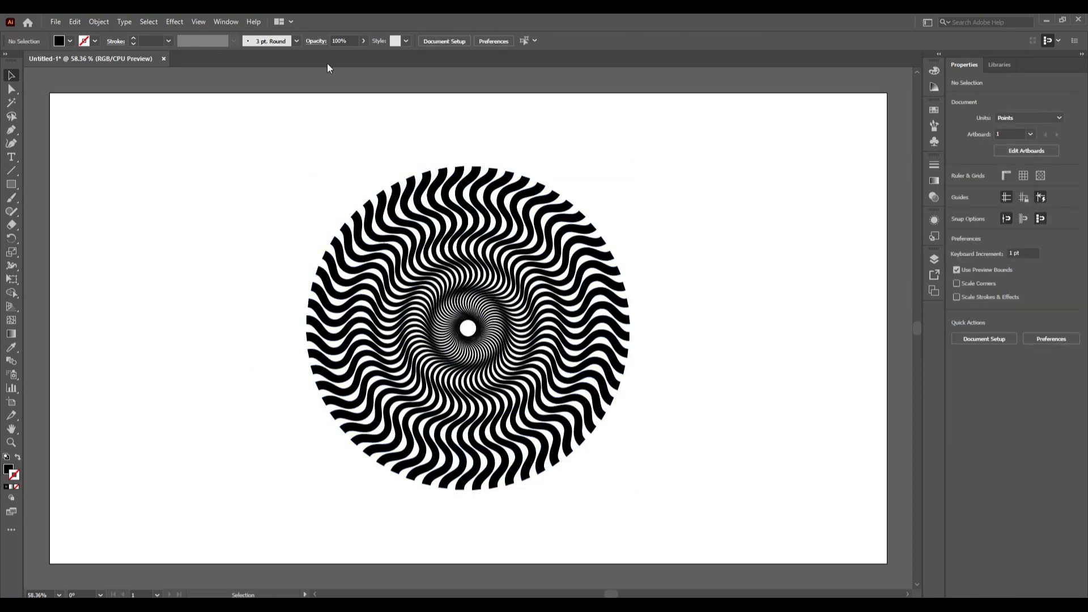